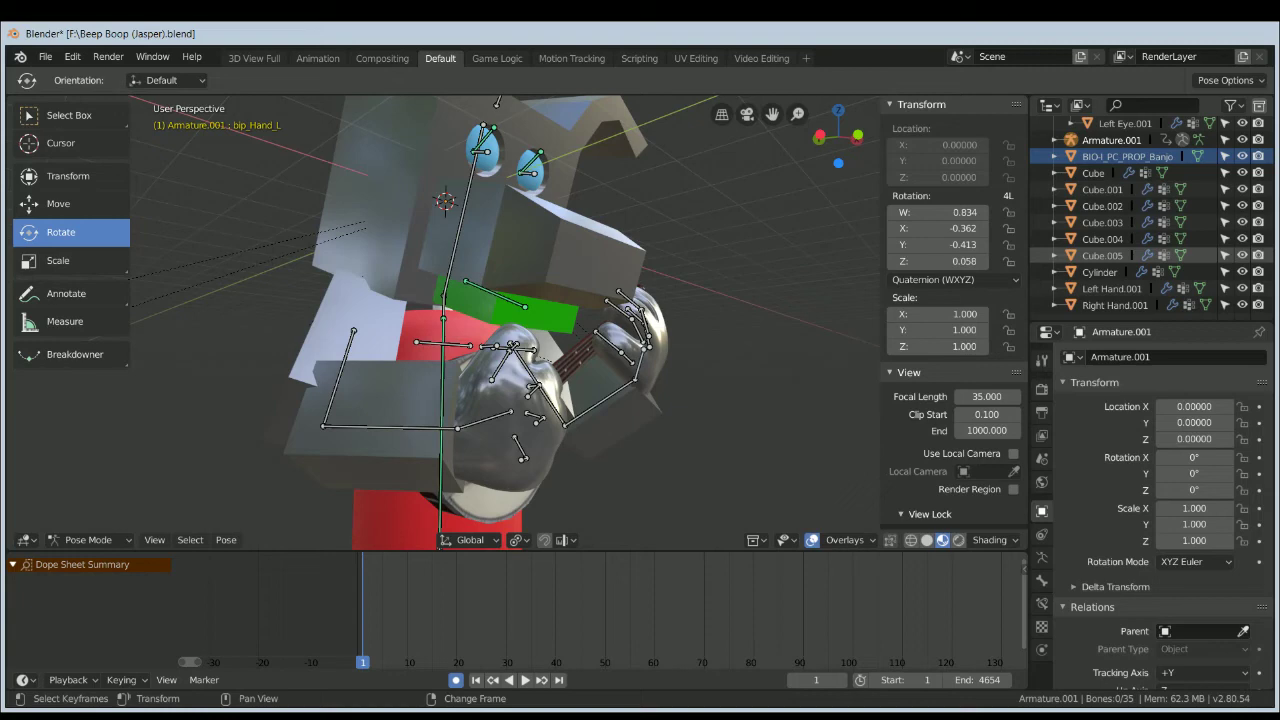
Select the head bone, play back the character's banjo animation and return to the first frame
middle_drag(667, 344, 607, 322)
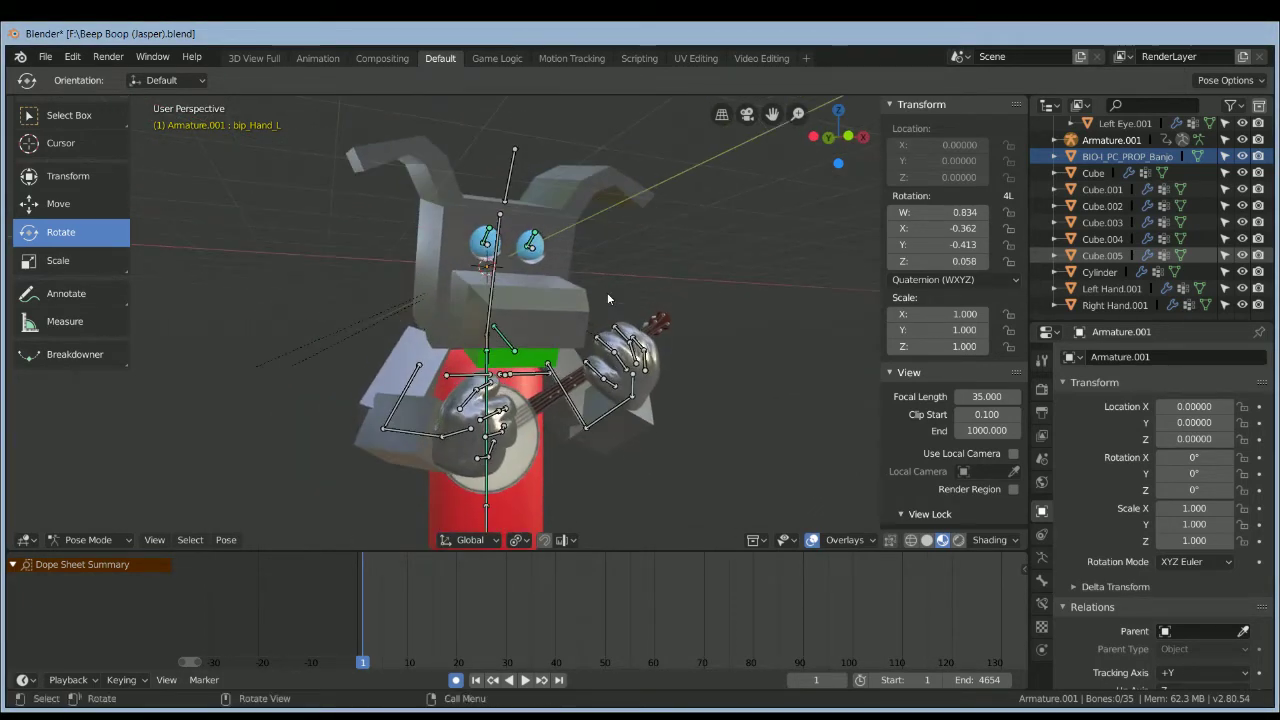
scroll(610, 290, down, 1)
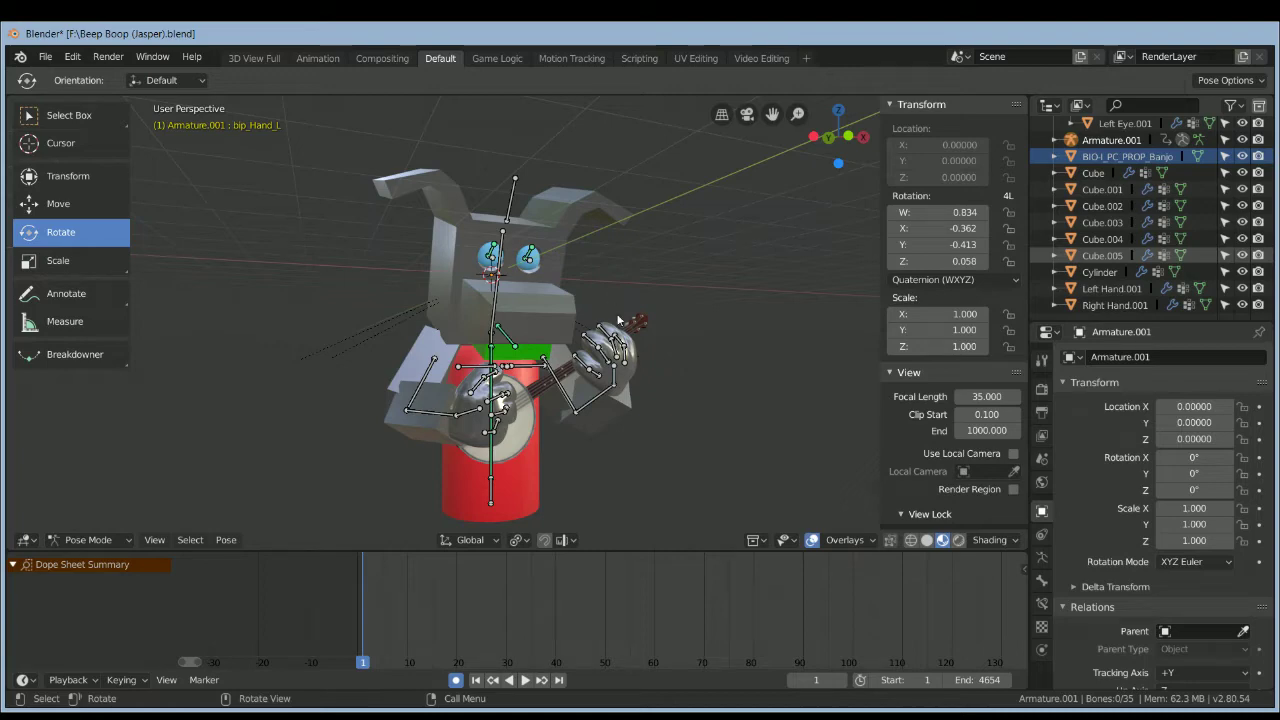
middle_drag(512, 392, 407, 395)
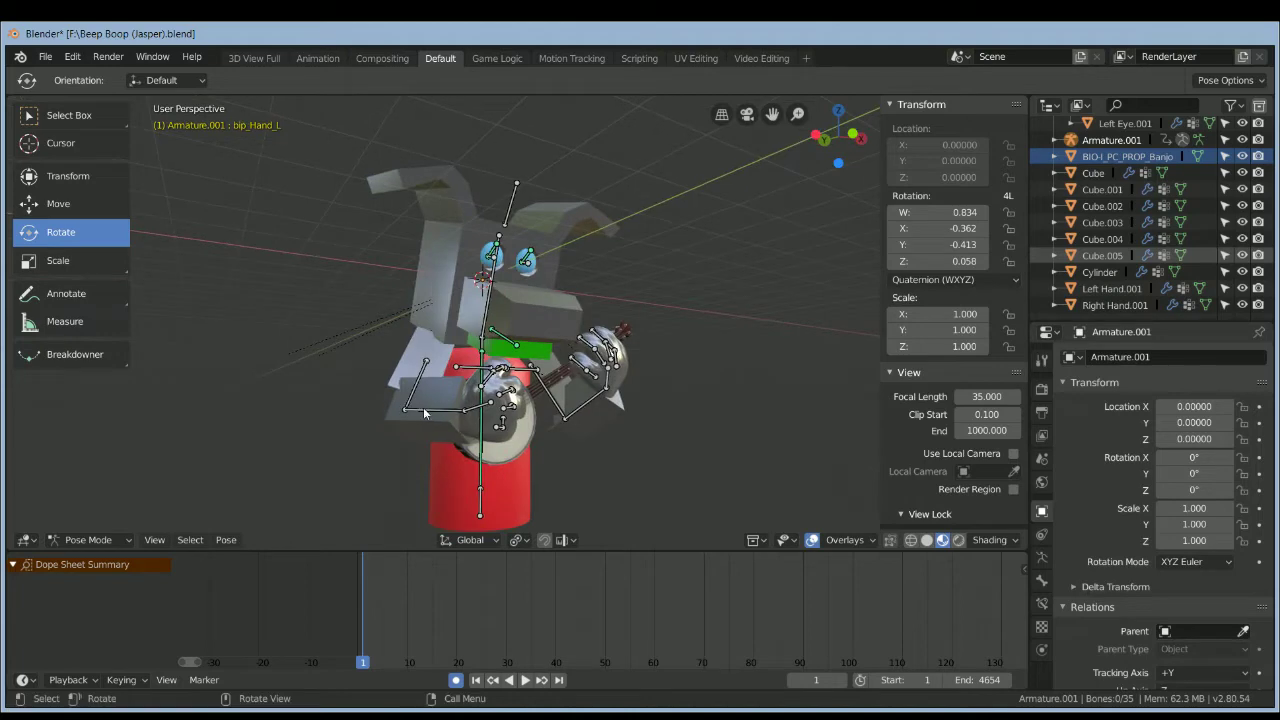
click(424, 413)
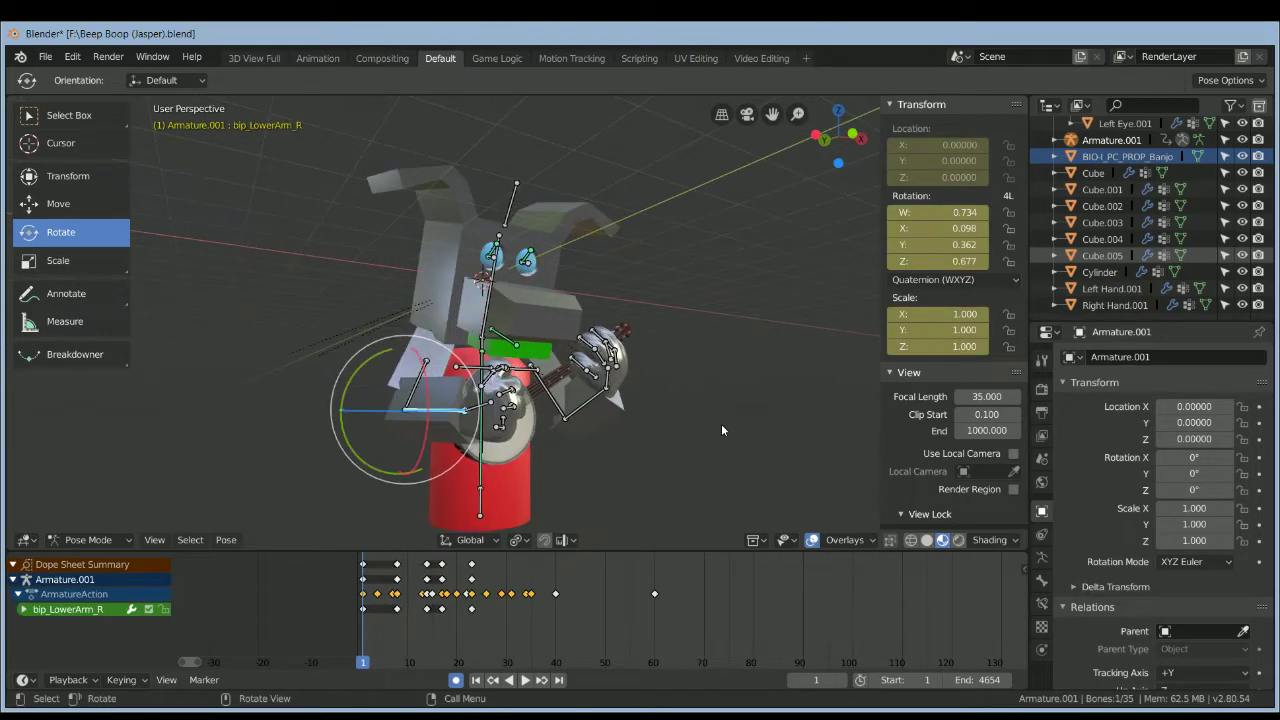
scroll(721, 423, up, 1)
scroll(499, 290, up, 1)
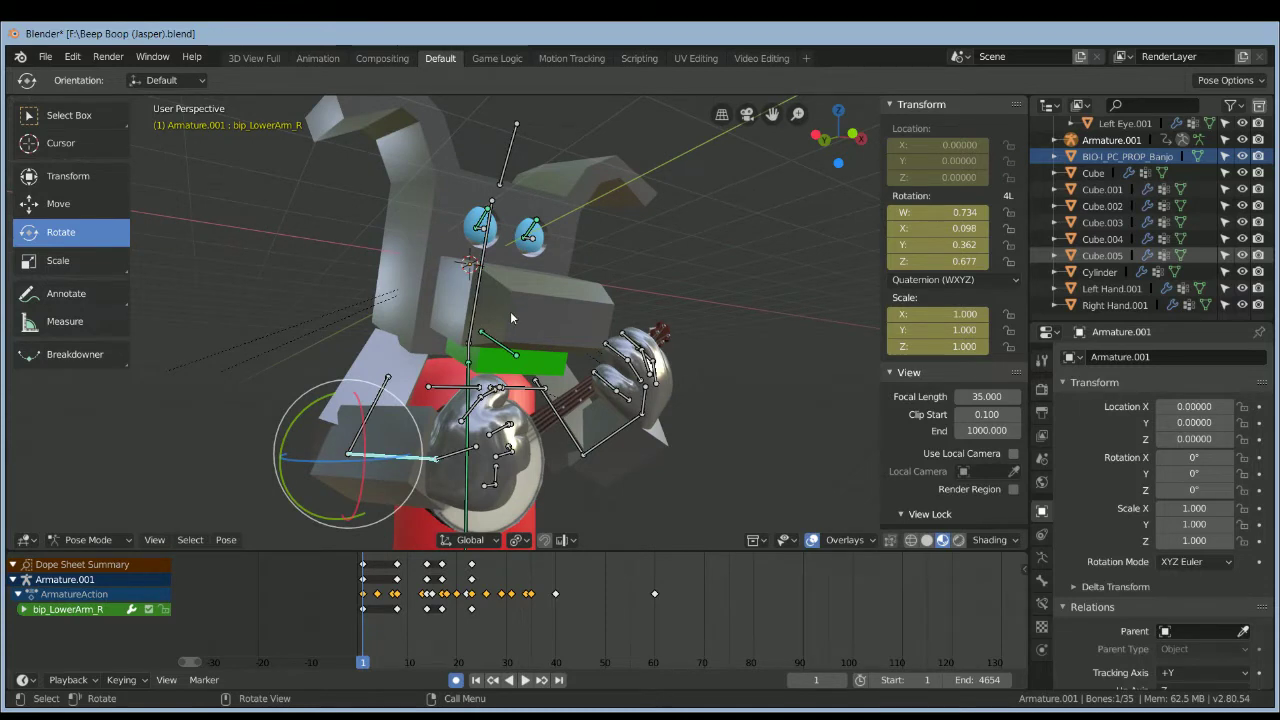
click(484, 254)
key(space)
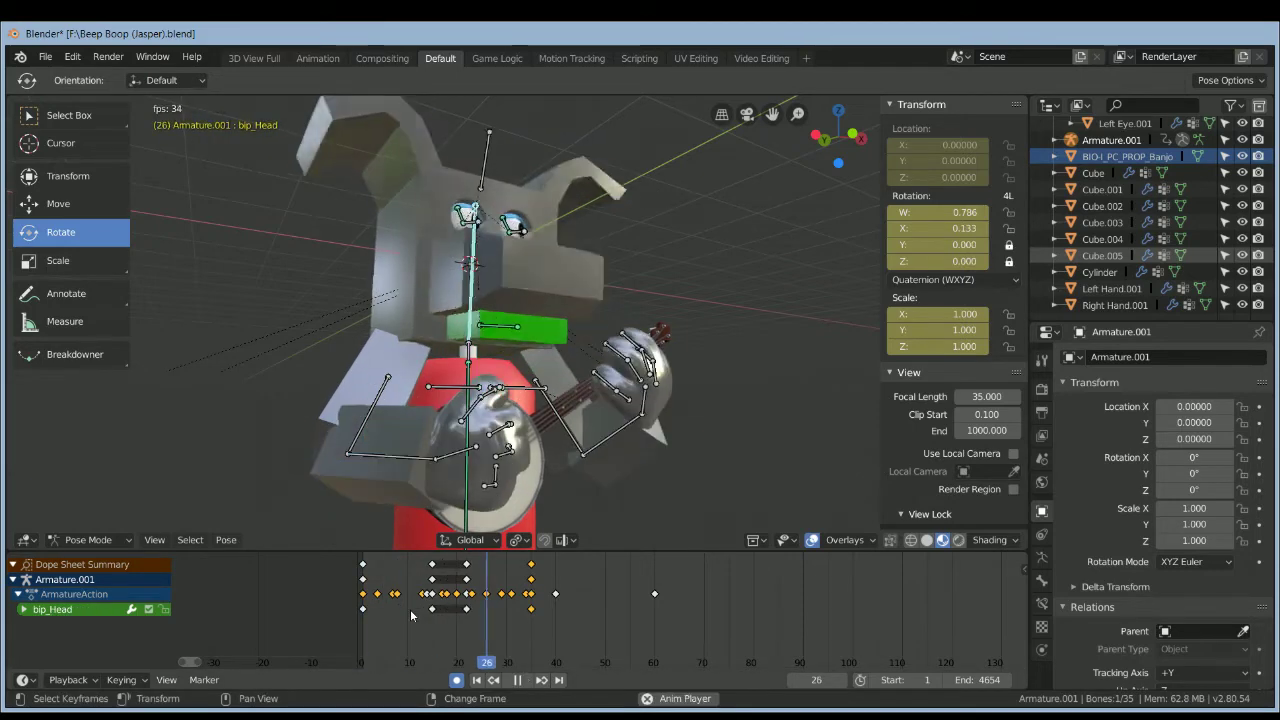
right_drag(400, 629, 366, 638)
key(space)
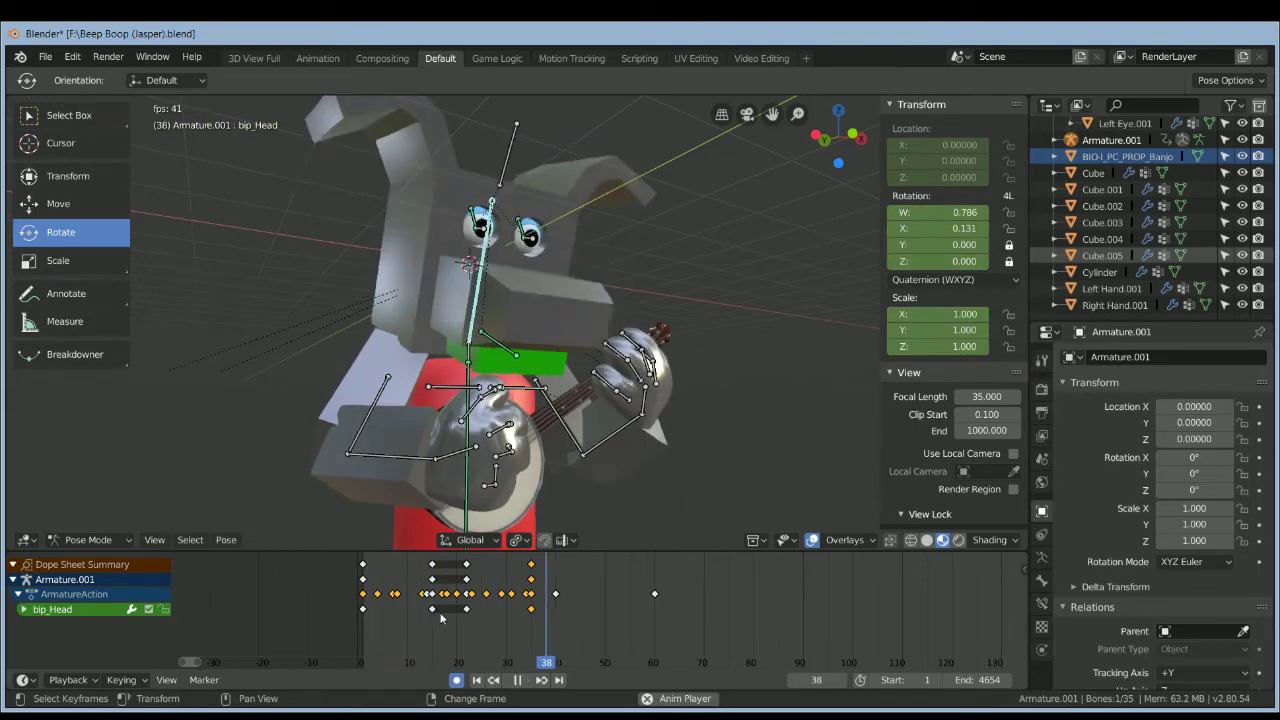
click(511, 681)
click(476, 680)
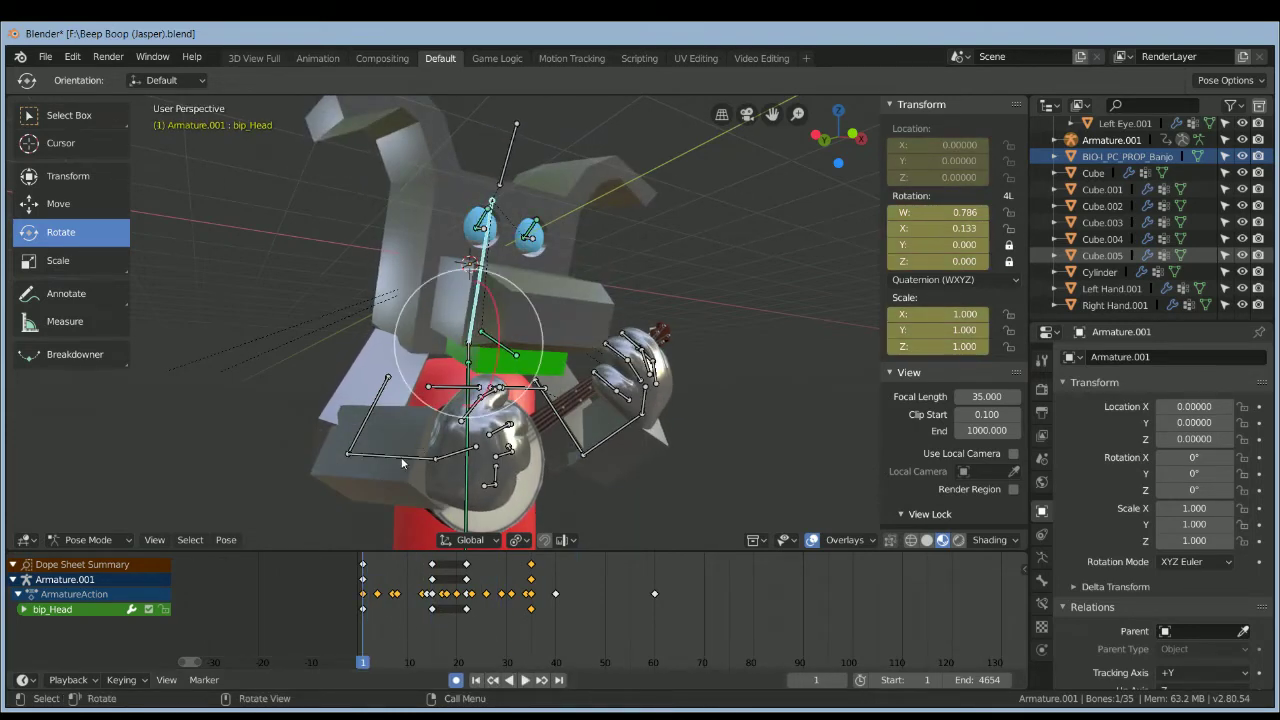
Select the keyframes of bone bip_LowerArm_R after frame 8 as the copy source and preview the animation
click(404, 460)
right_click(398, 610)
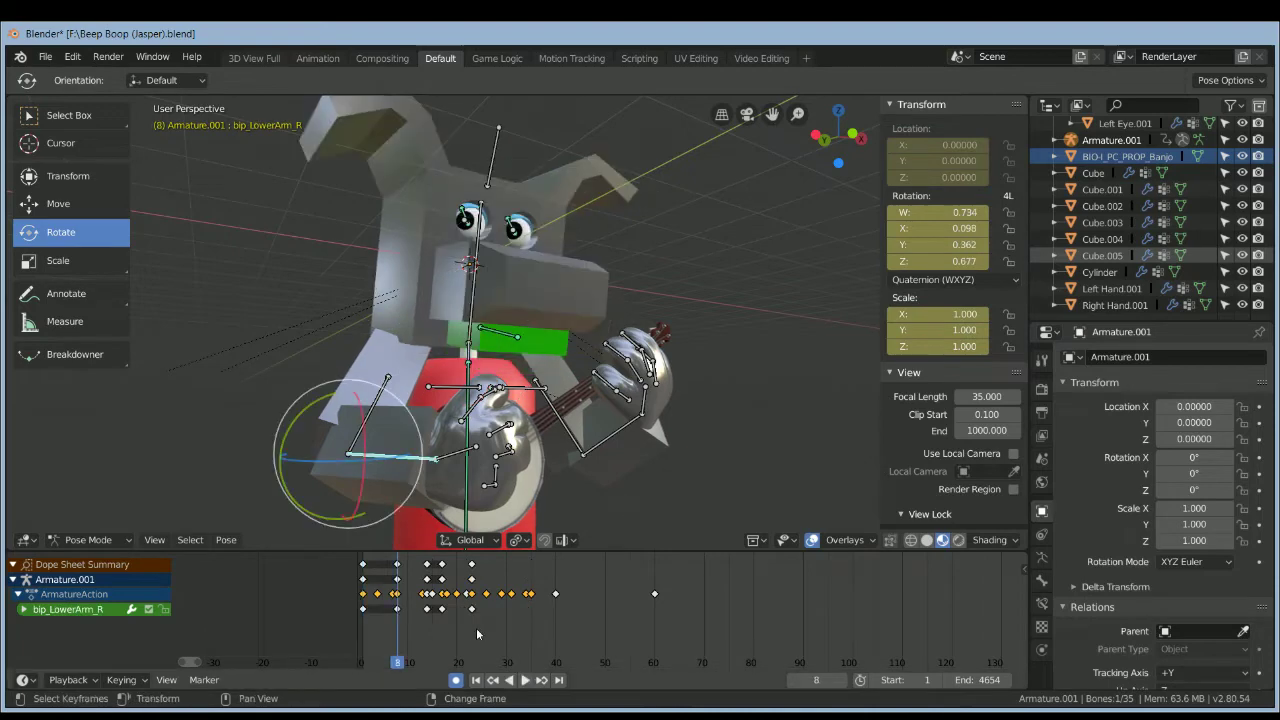
ctrl+click(476, 628)
key(space)
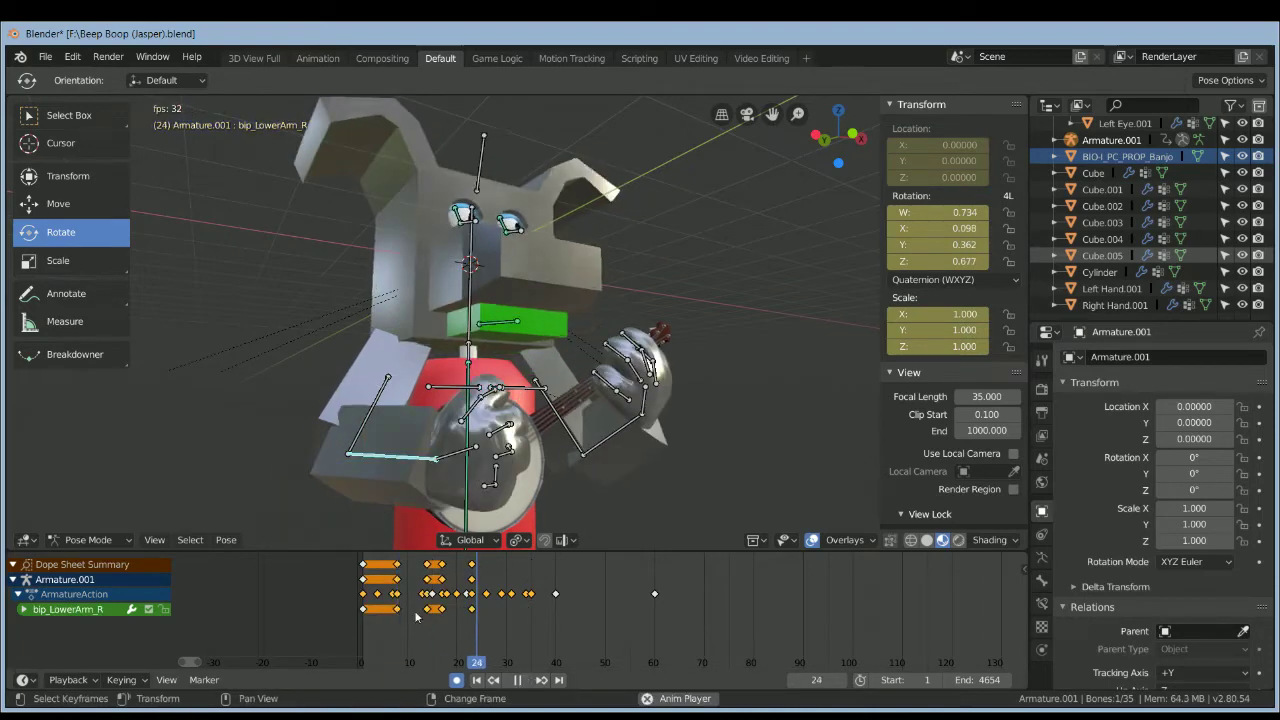
key(Escape)
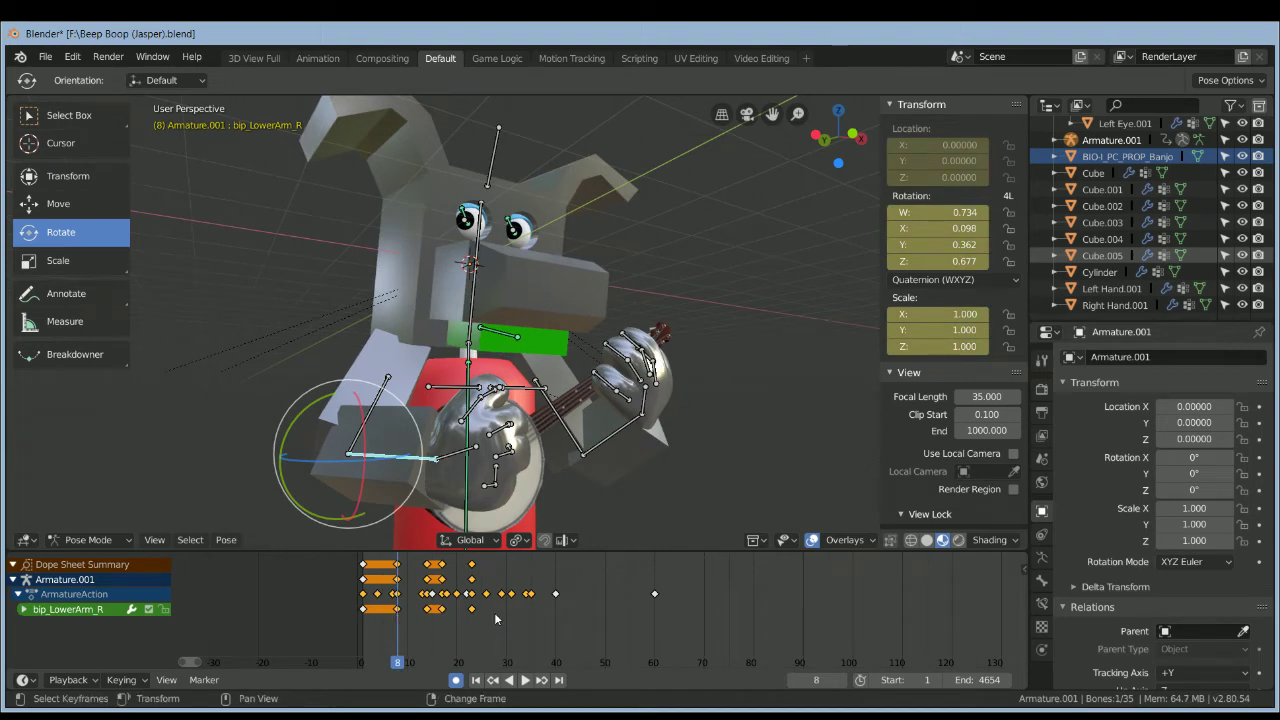
Try pasting the right lower arm's keyframes twice during playback, and undo the attempt
key(space)
key(ctrl+v)
key(ctrl+v)
key(space)
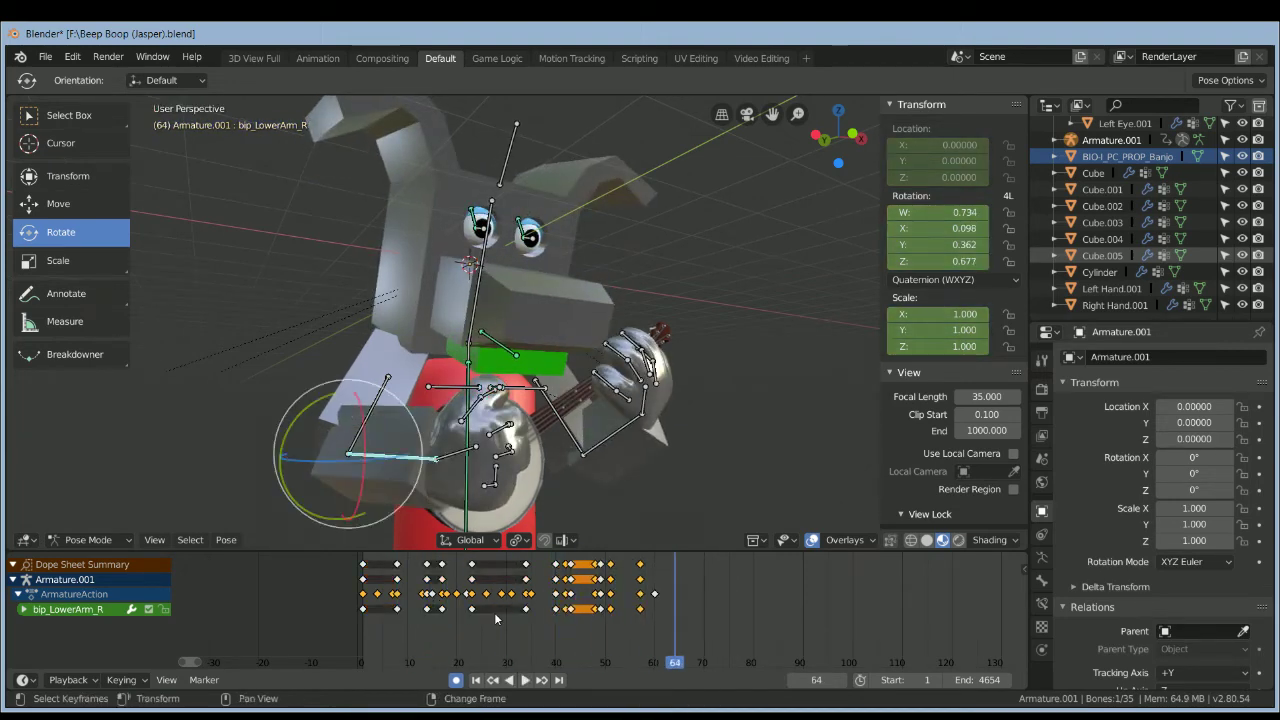
key(ctrl+z)
Paste the right lower arm's keyframes repeatedly along the timeline while the animation plays
key(space)
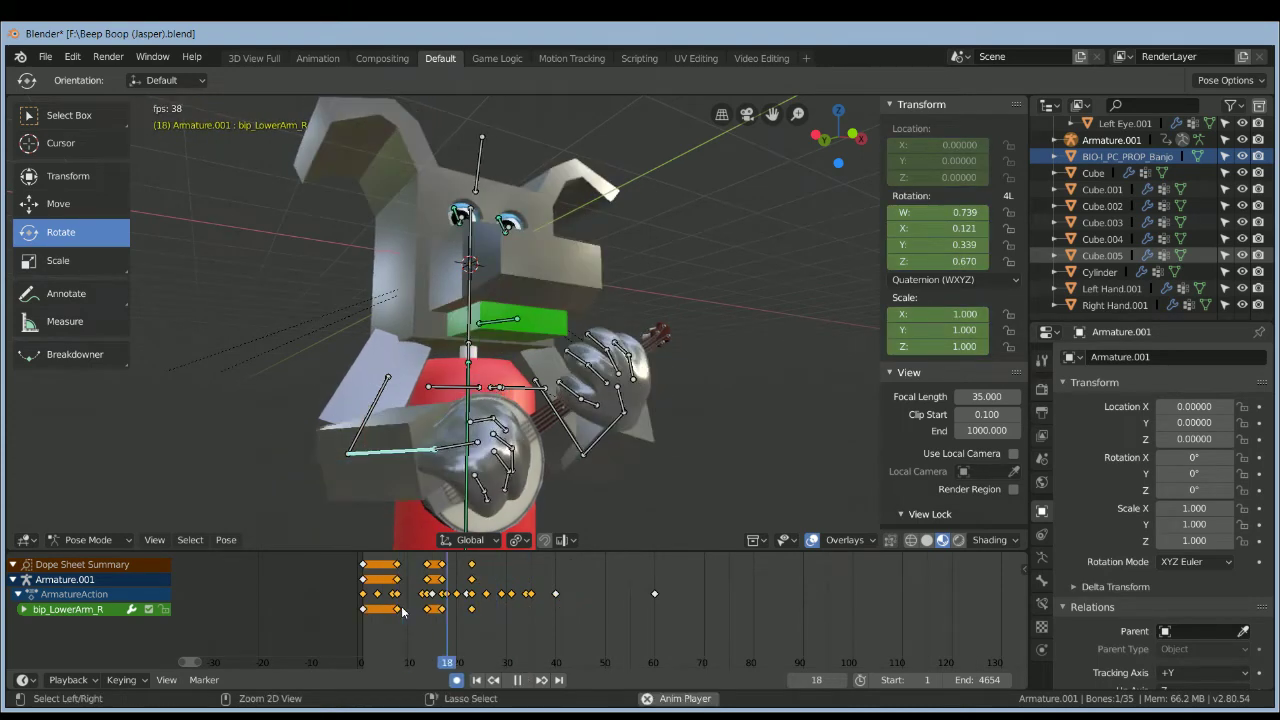
key(ctrl+v)
key(ctrl+v)
key(ctrl+v)
key(shift+r)
key(shift+r)
key(shift+r)
key(shift+r)
key(shift+r)
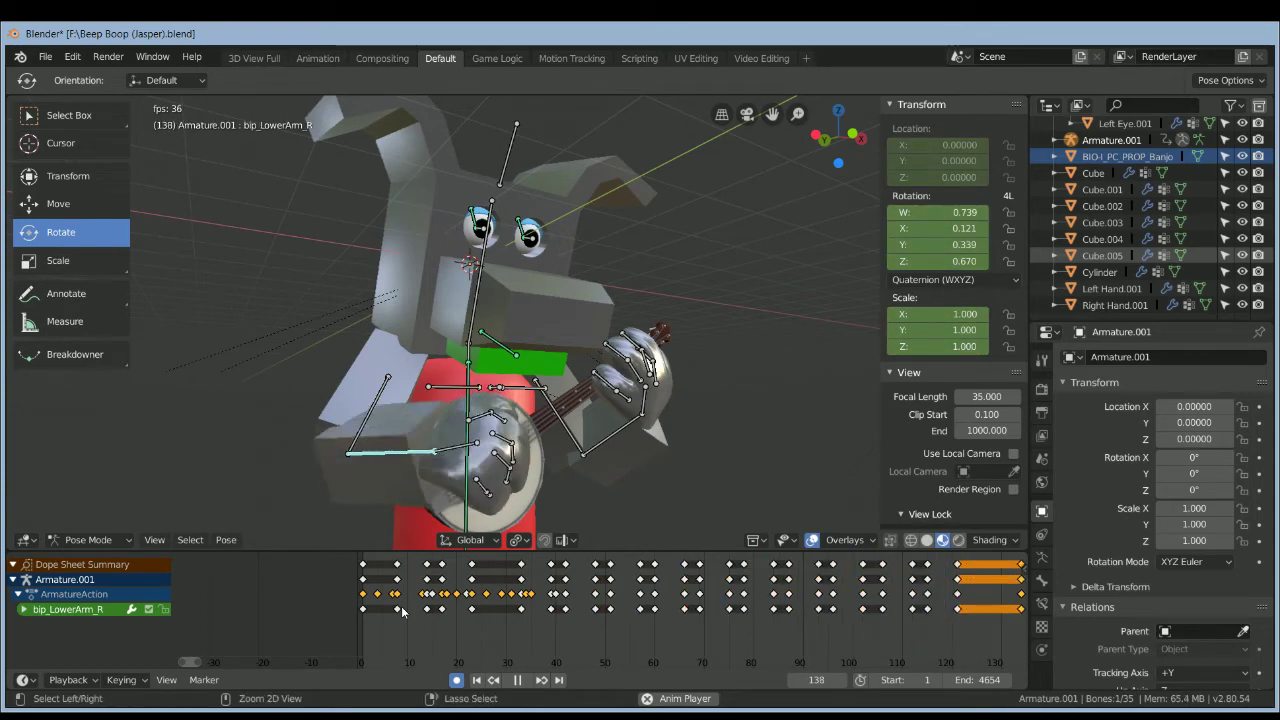
key(space)
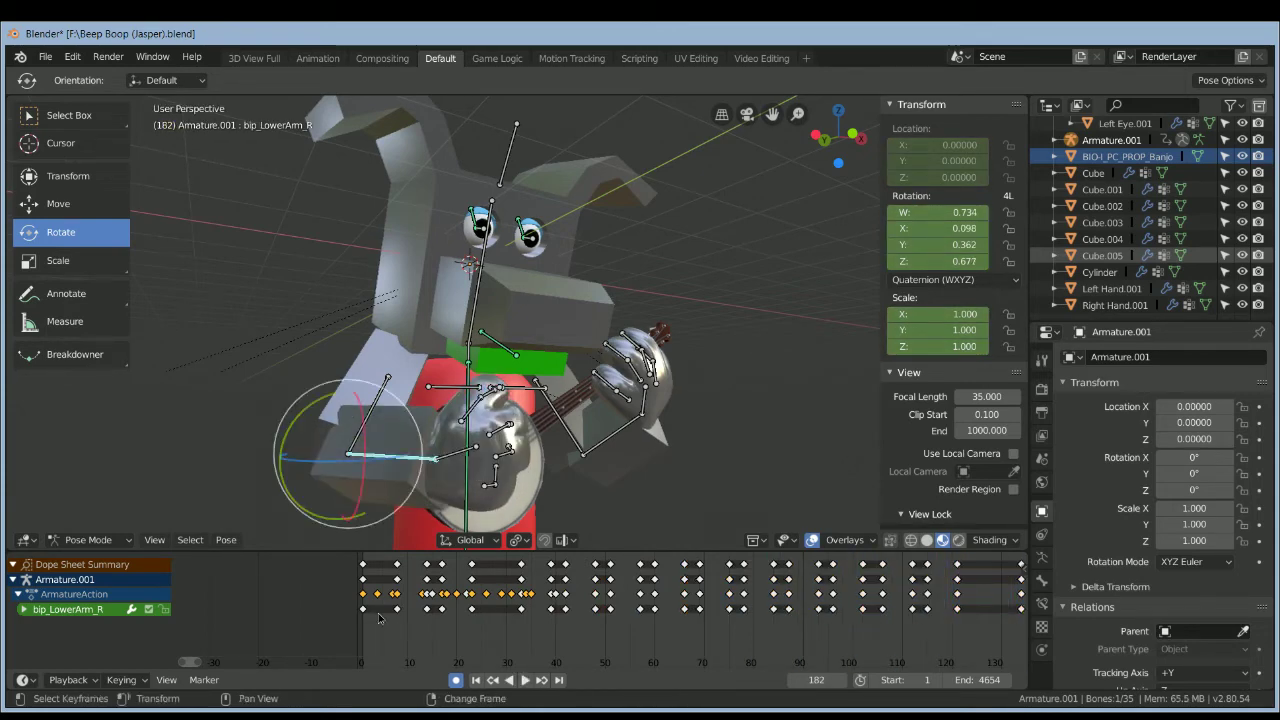
Play the animation from near the start in a front view to check the repeated strumming
right_click(378, 618)
middle_drag(690, 430, 560, 430)
key(space)
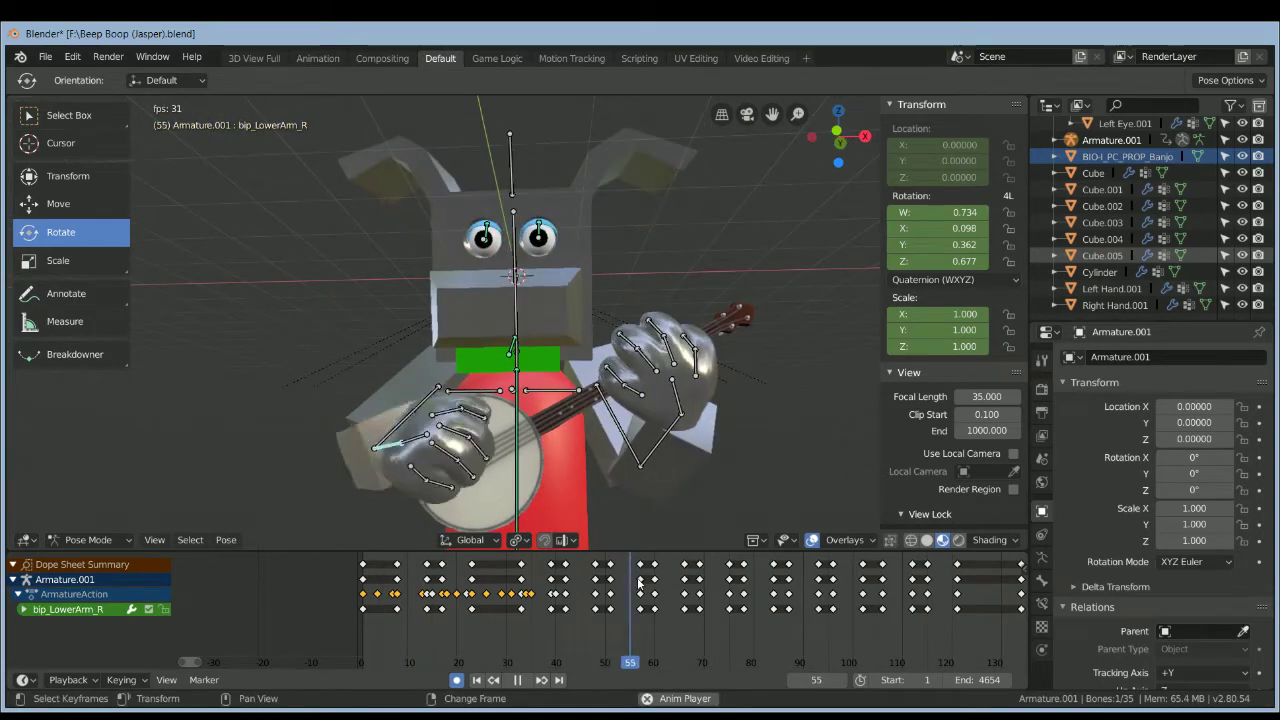
key(space)
Delete all bip_LowerArm_R keyframes after frame 30
right_drag(507, 634, 580, 636)
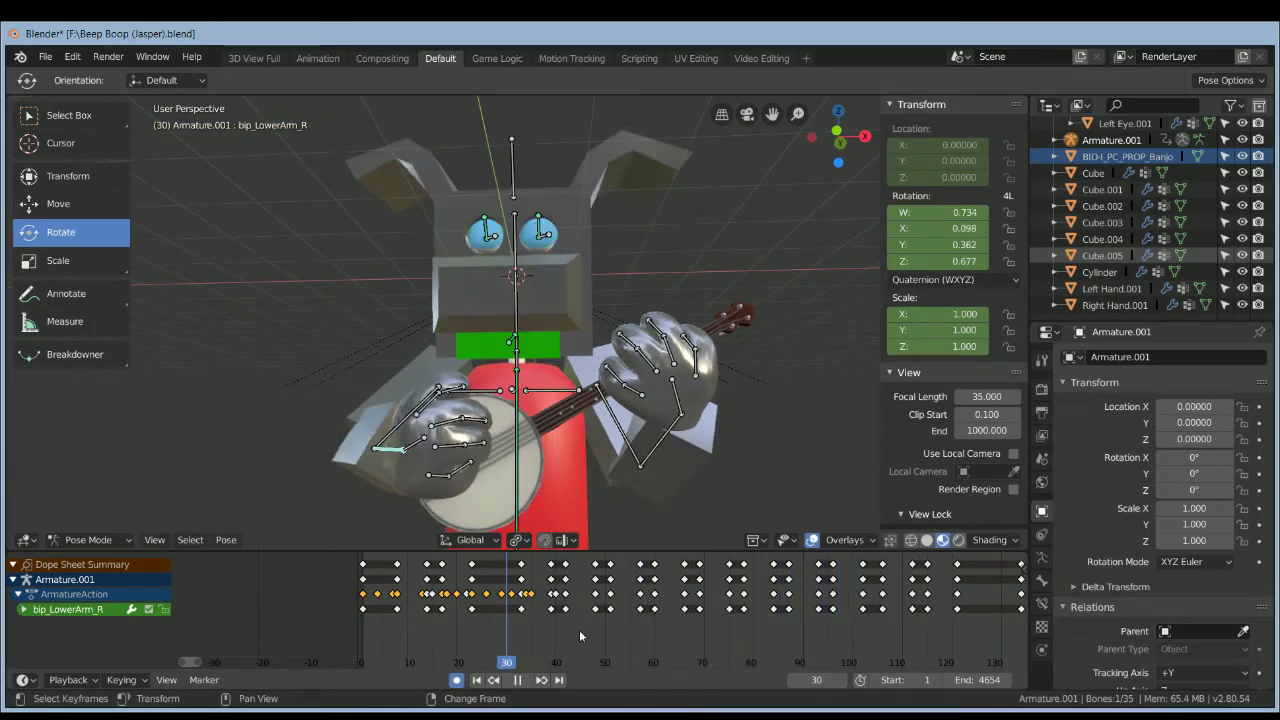
ctrl+click(579, 630)
key(x)
click(579, 632)
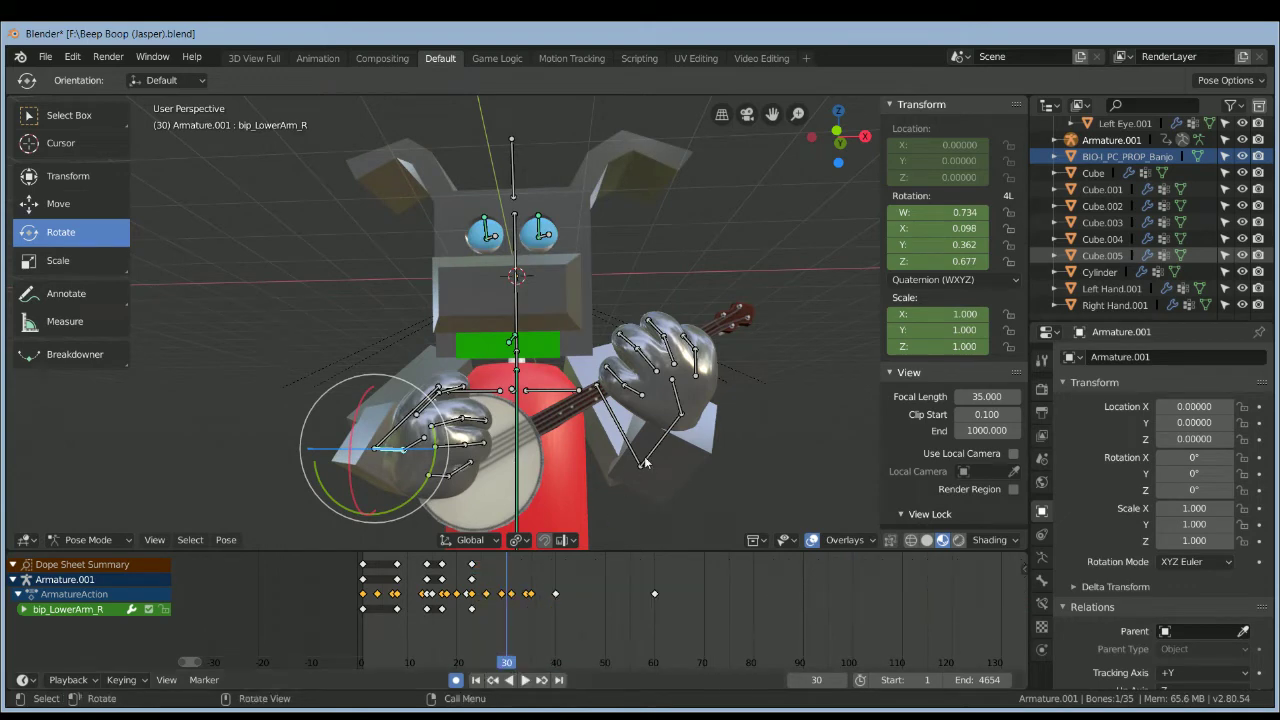
Select the bip_LowerArm_L keyframes after frame 6 and paste copies of them at several points during playback
click(645, 462)
right_click(390, 624)
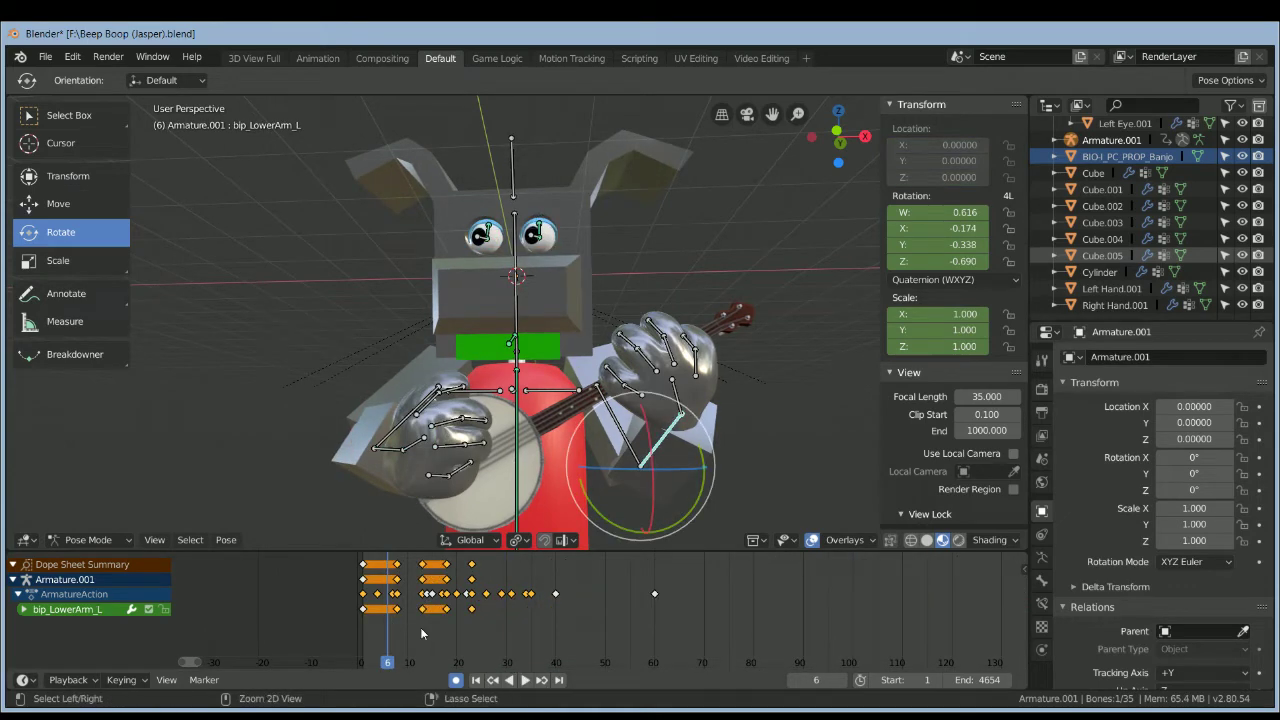
key(space)
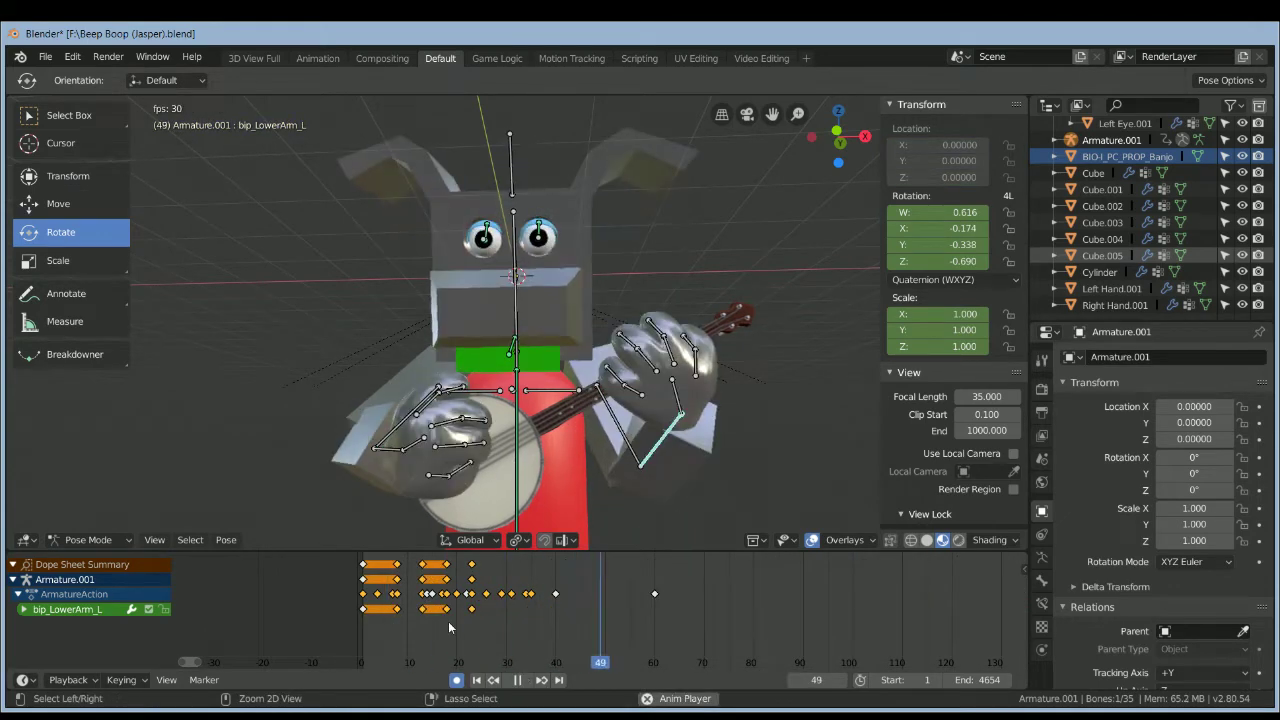
key(ctrl+v)
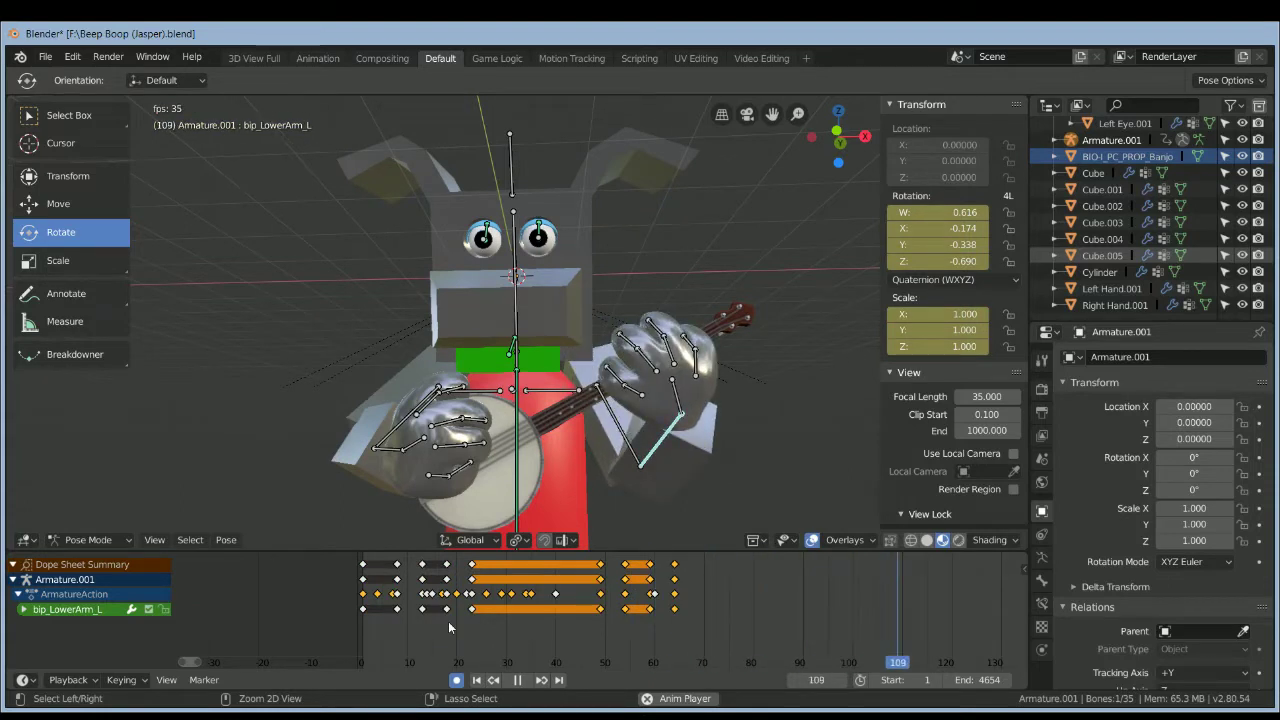
key(i)
key(i)
key(i)
key(i)
key(ctrl+v)
key(space)
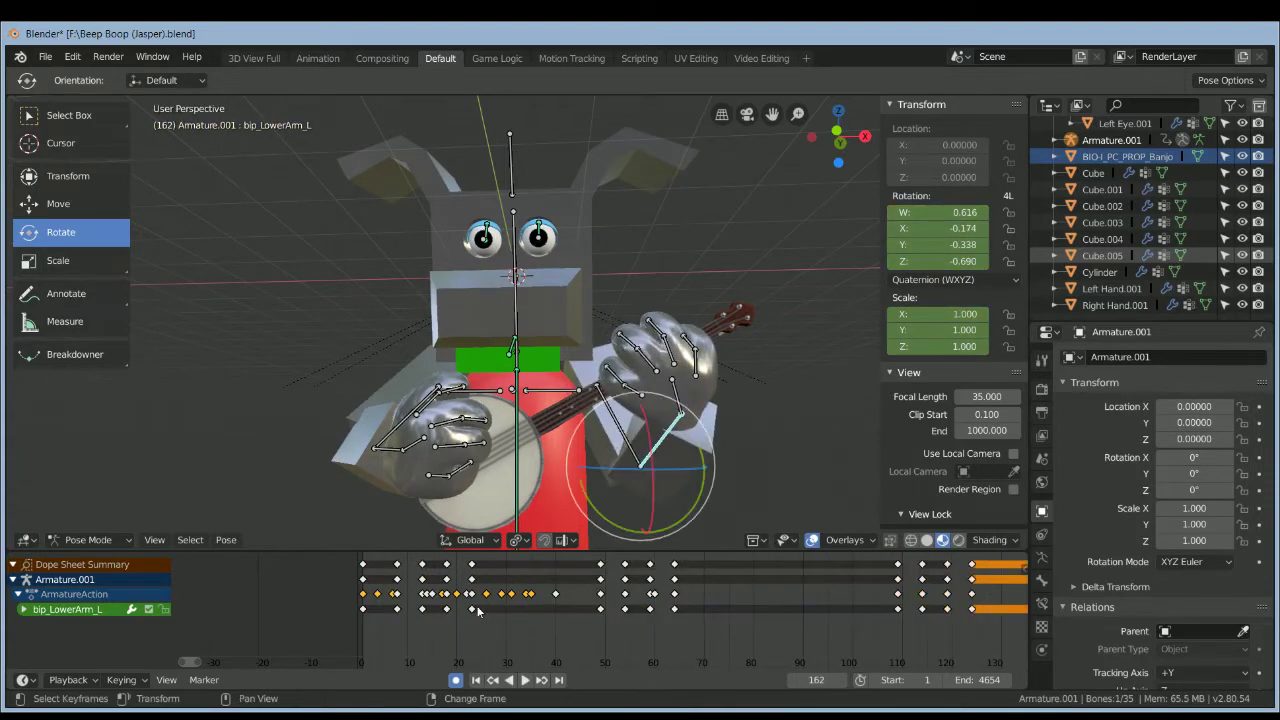
Delete all bip_LowerArm_L keyframes after frame 38
scroll(486, 611, down, 2)
right_click(554, 602)
ctrl+click(615, 633)
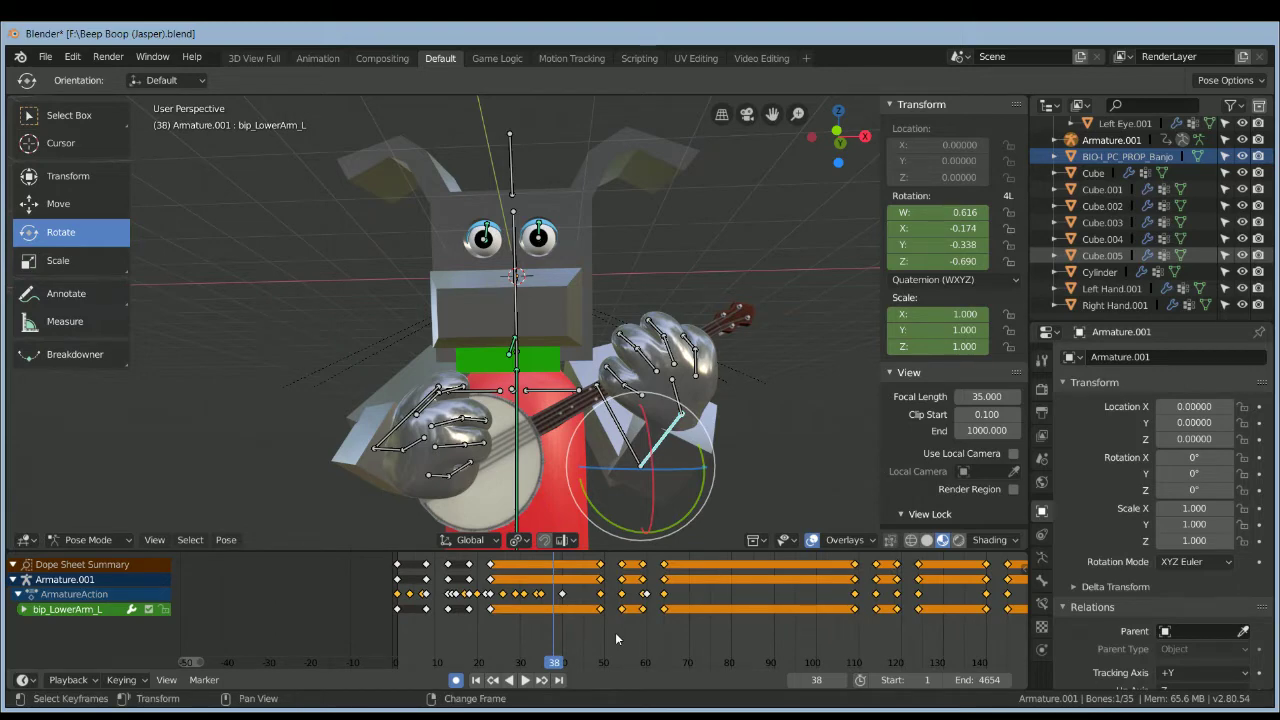
key(x)
click(615, 633)
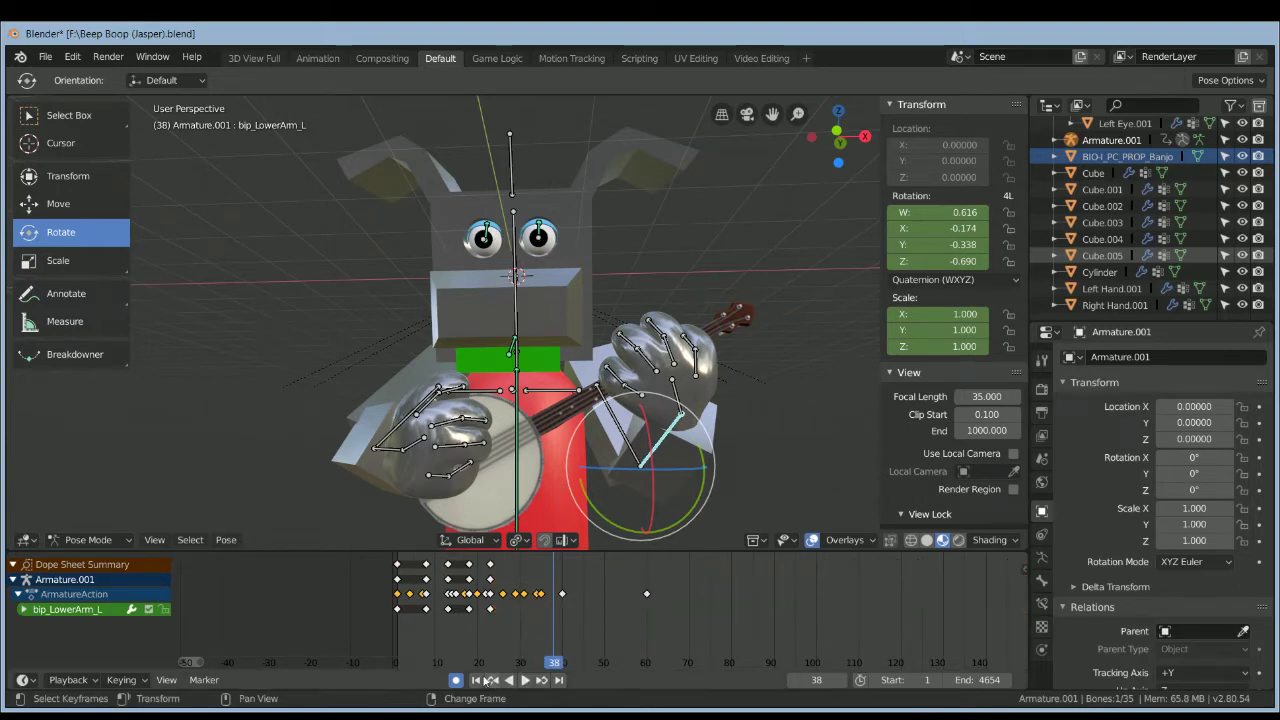
Select the bip_LowerArm_L keyframes after frame 6, viewing the whole character
click(480, 680)
middle_drag(472, 412, 497, 438)
scroll(497, 438, down, 2)
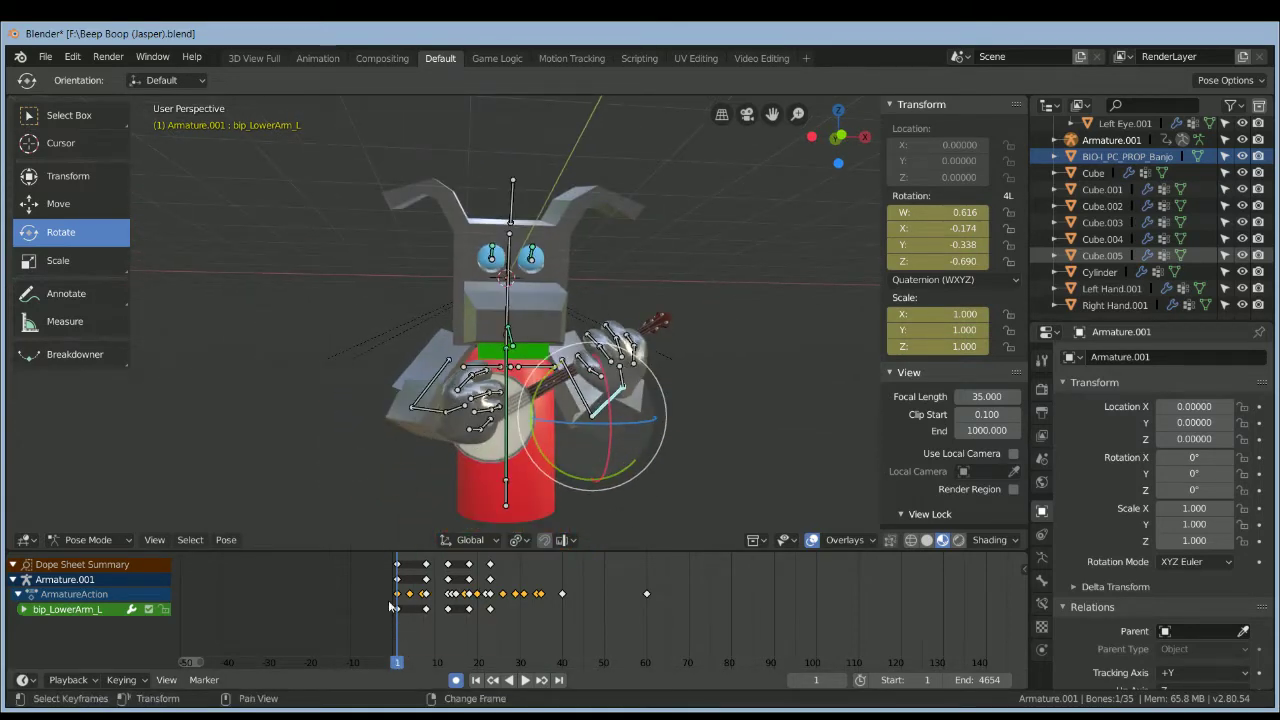
right_click(420, 593)
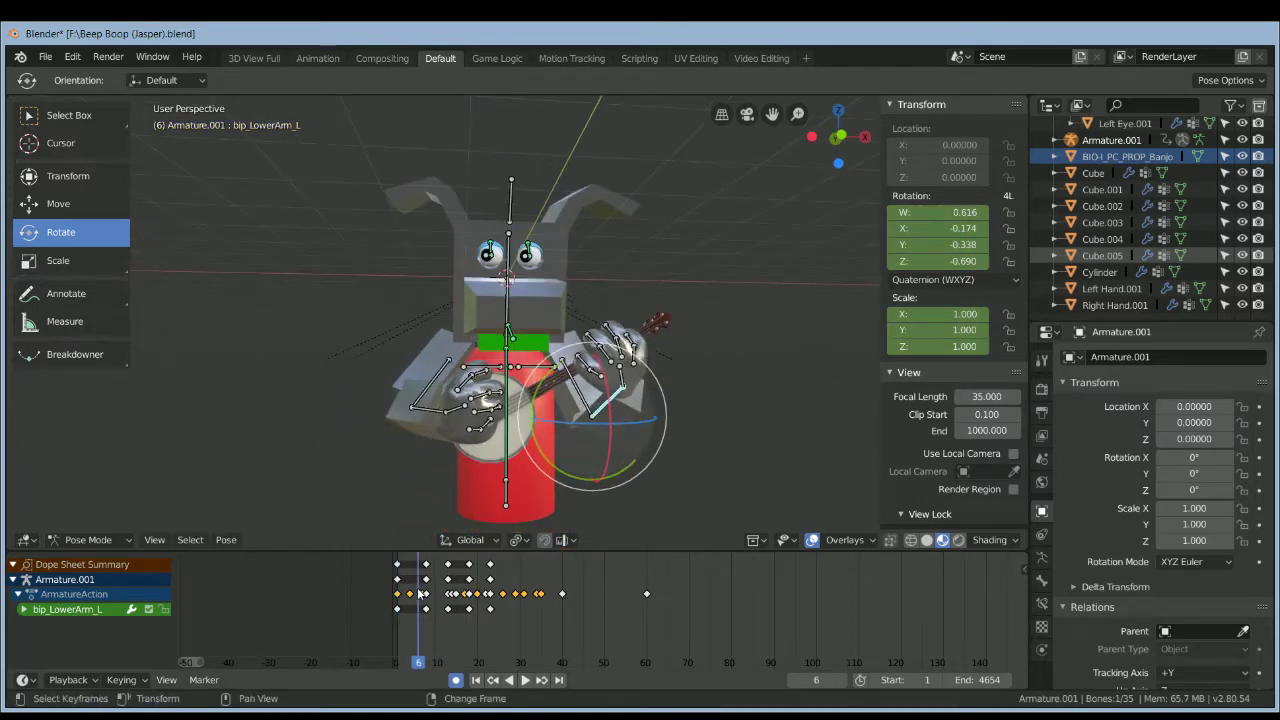
ctrl+click(535, 602)
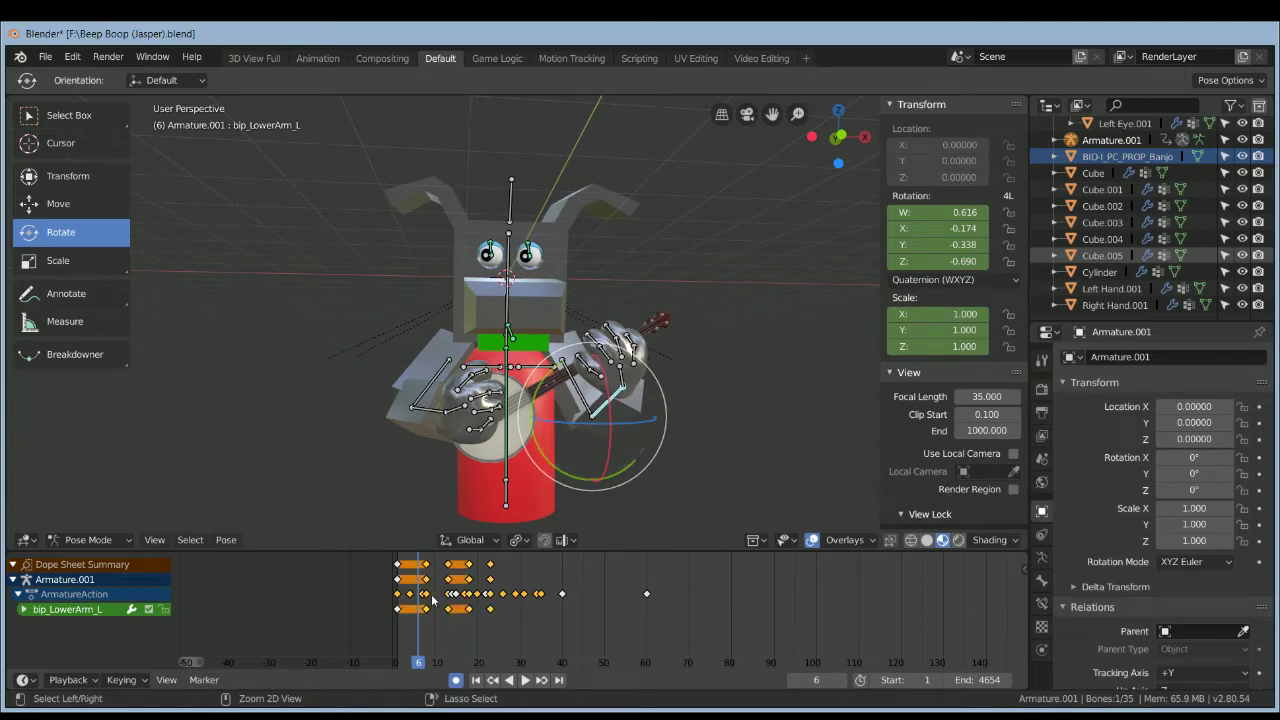
Play the animation from the start and inspect the character's pose from the side and front
right_click(393, 621)
key(space)
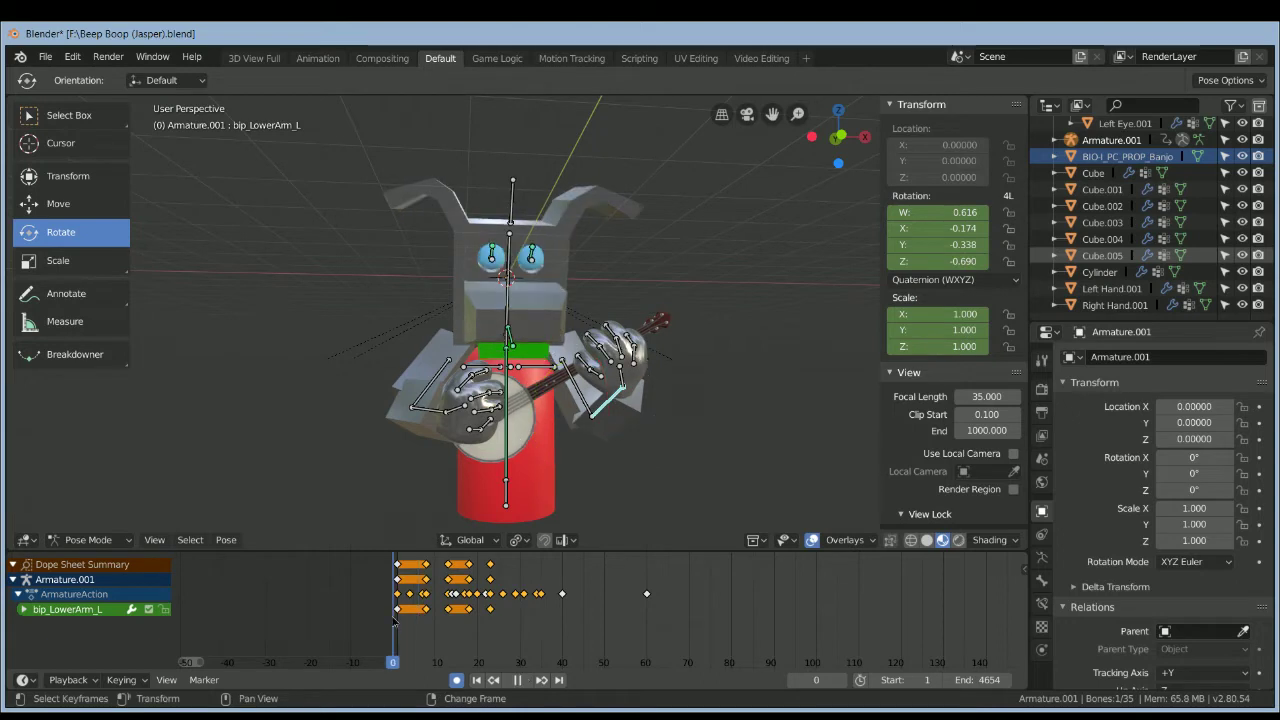
key(space)
key(ctrl+z)
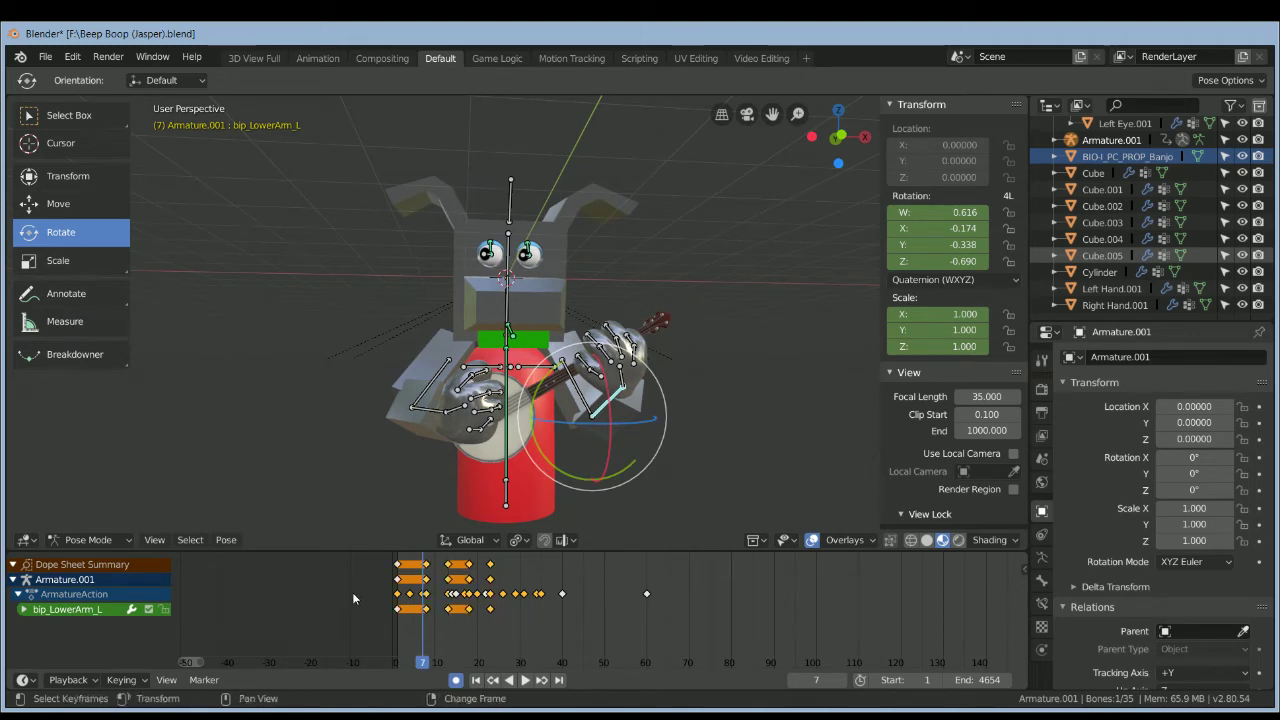
right_click(396, 624)
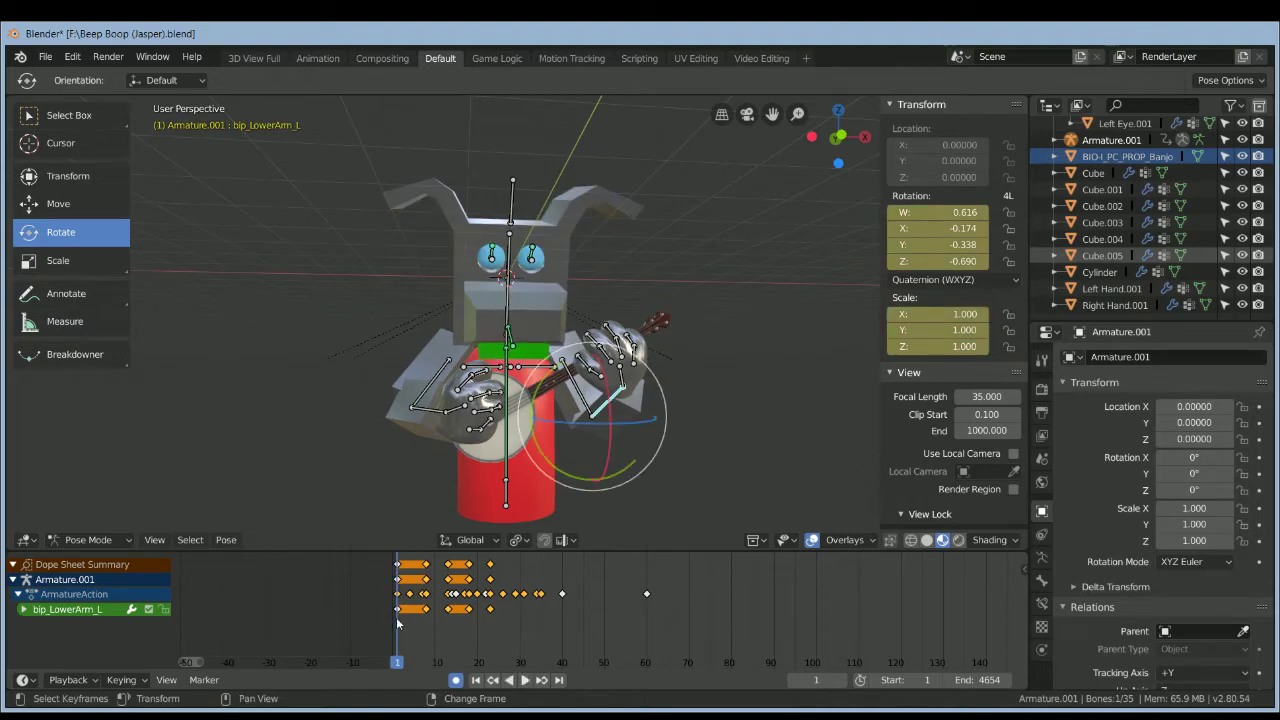
key(space)
key(space)
middle_drag(537, 447, 597, 318)
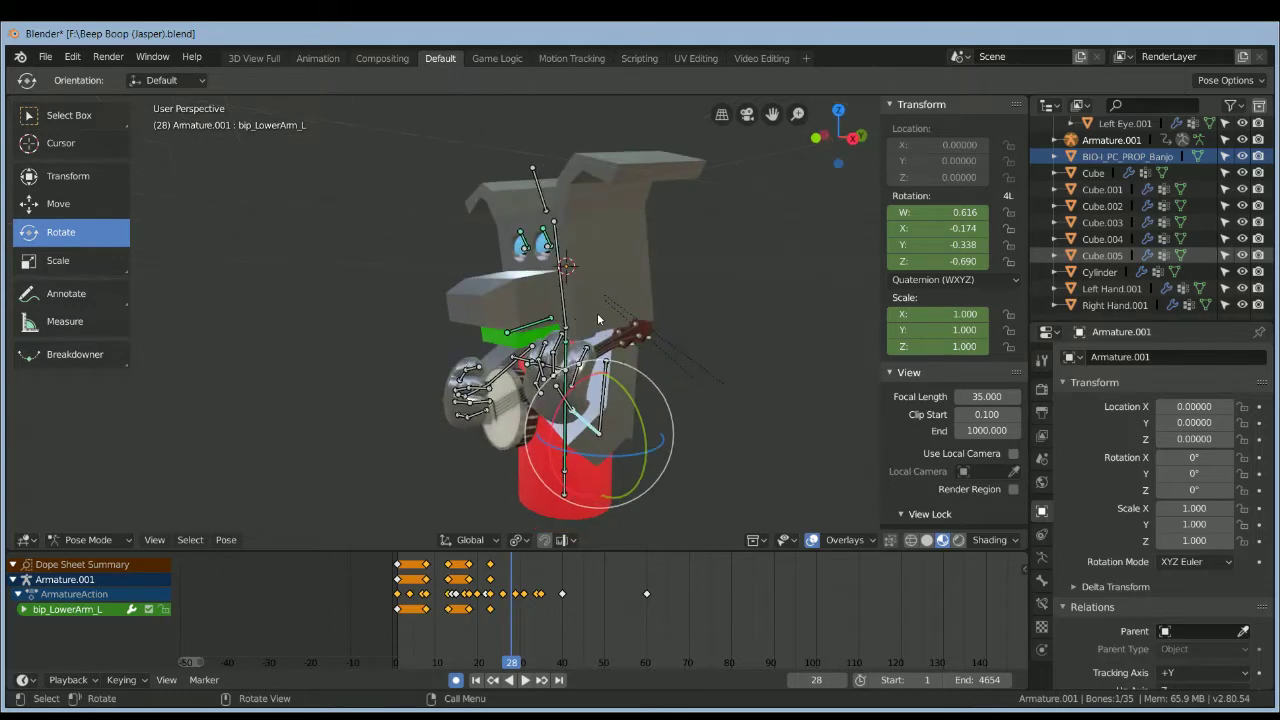
scroll(594, 329, up, 2)
middle_drag(522, 282, 600, 290)
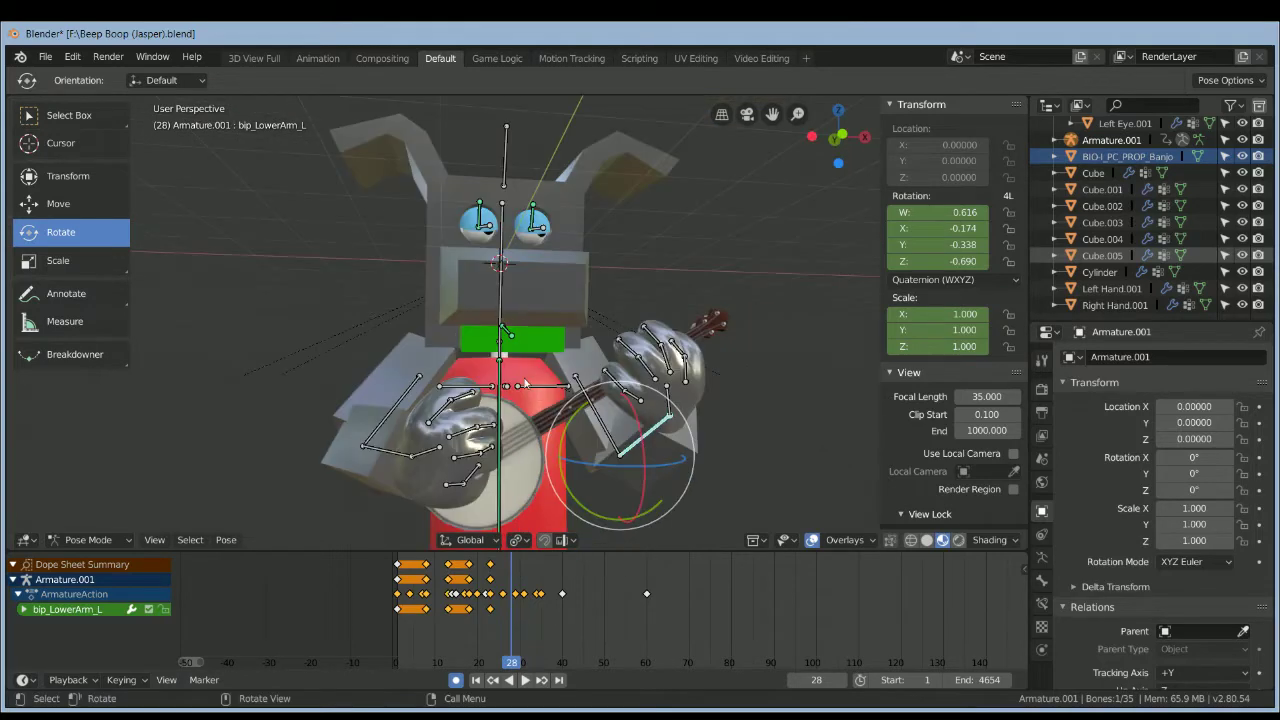
Return to frame 1, save the Blender file under its current name and play the animation
click(476, 680)
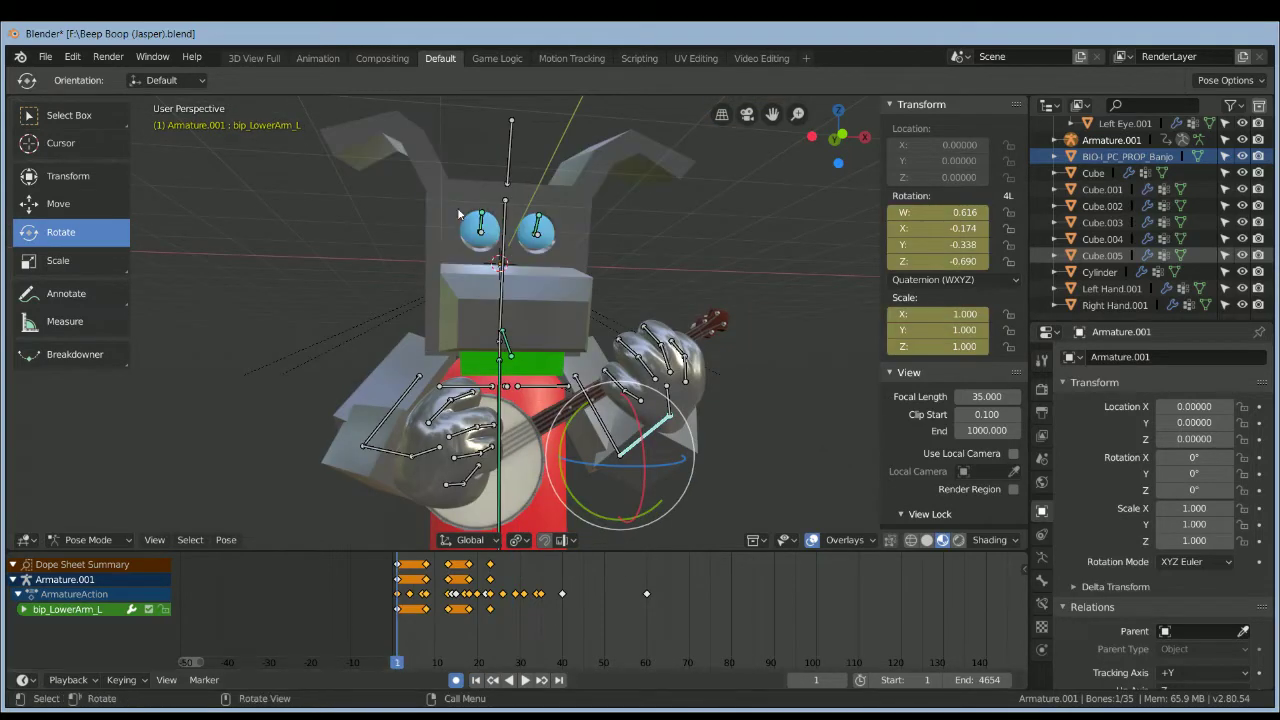
middle_drag(503, 316, 408, 291)
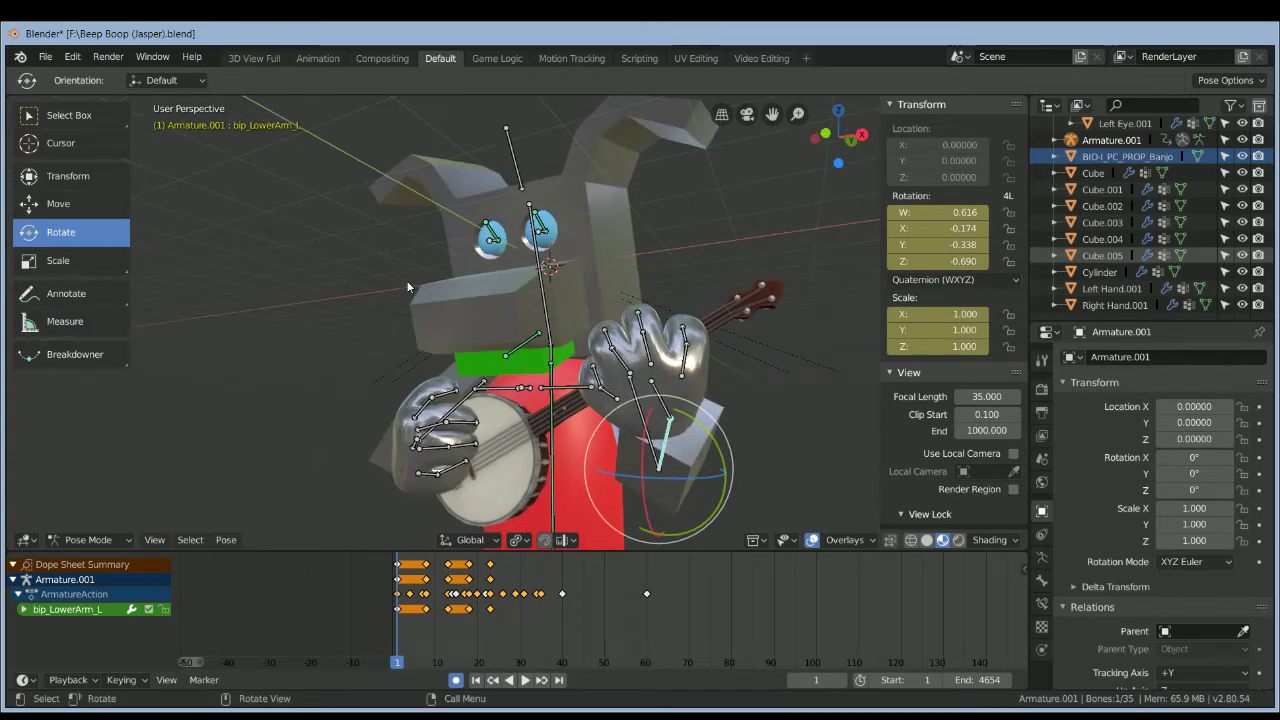
key(ctrl+s)
key(space)
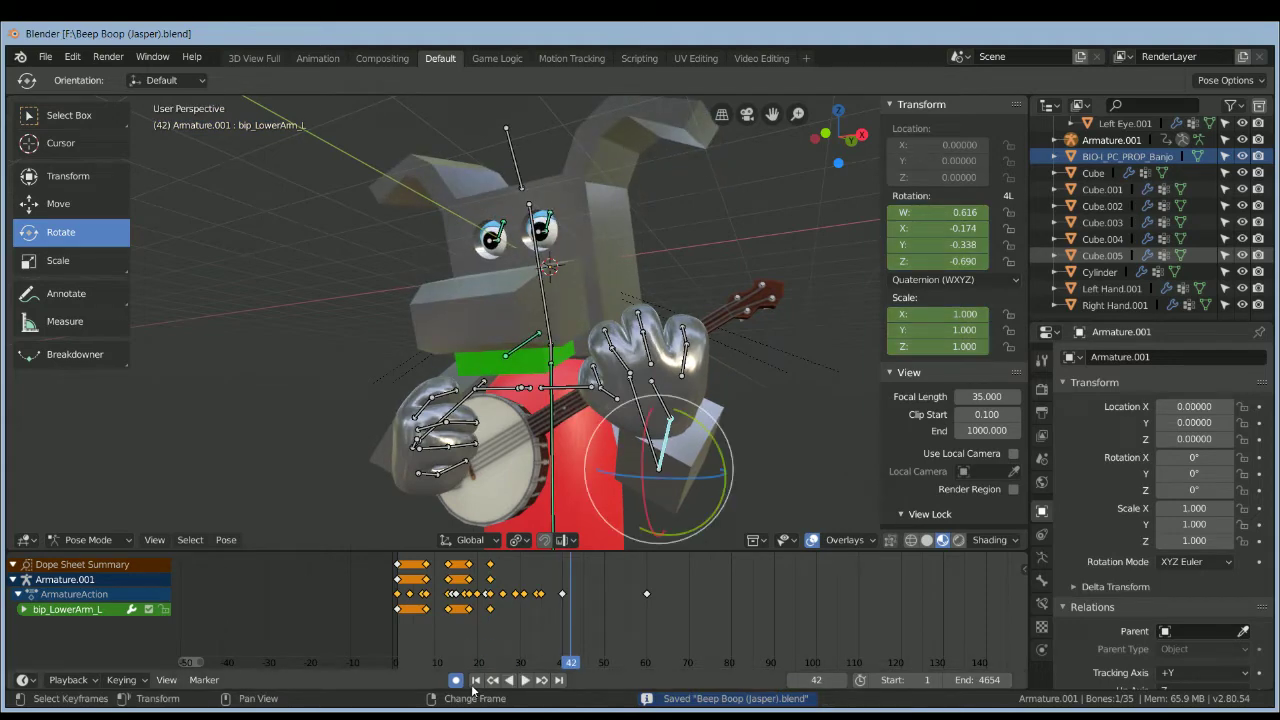
Stop the playback, returning to frame 1, and open the recent file Beep Boop Pas and Munch (MMBB).blend
key(Escape)
click(45, 60)
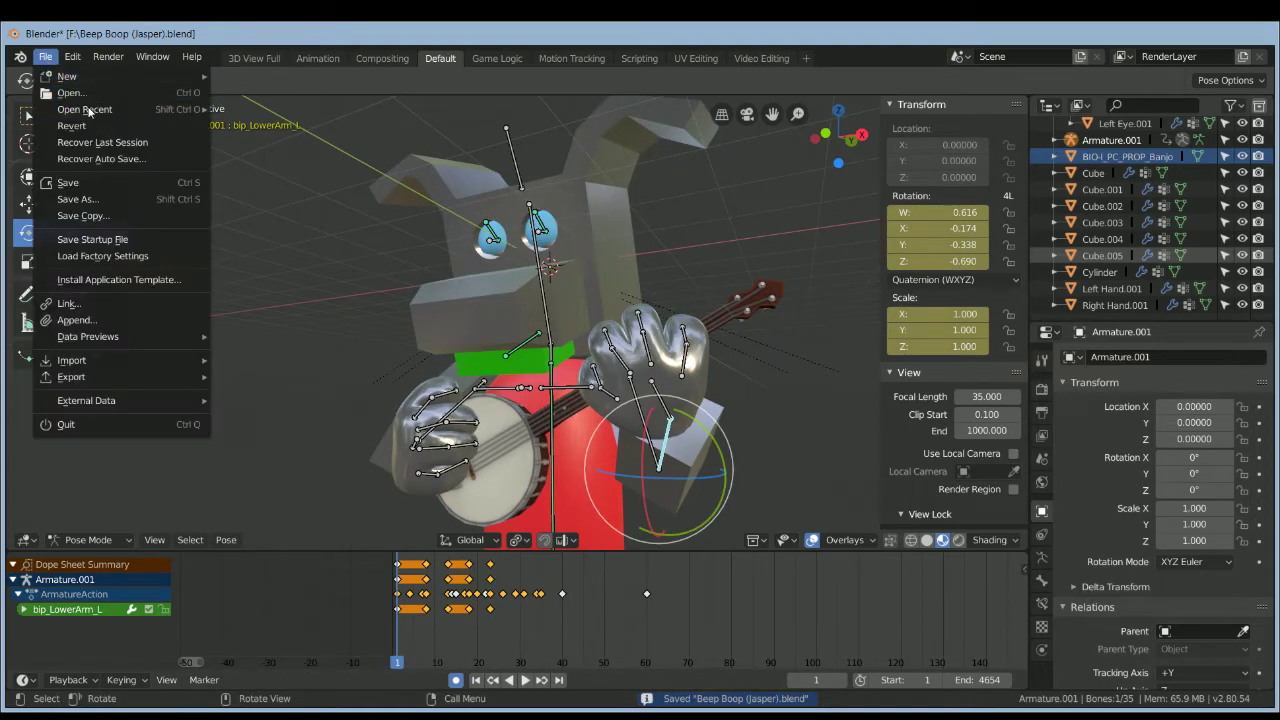
mouse_move(155, 110)
click(281, 125)
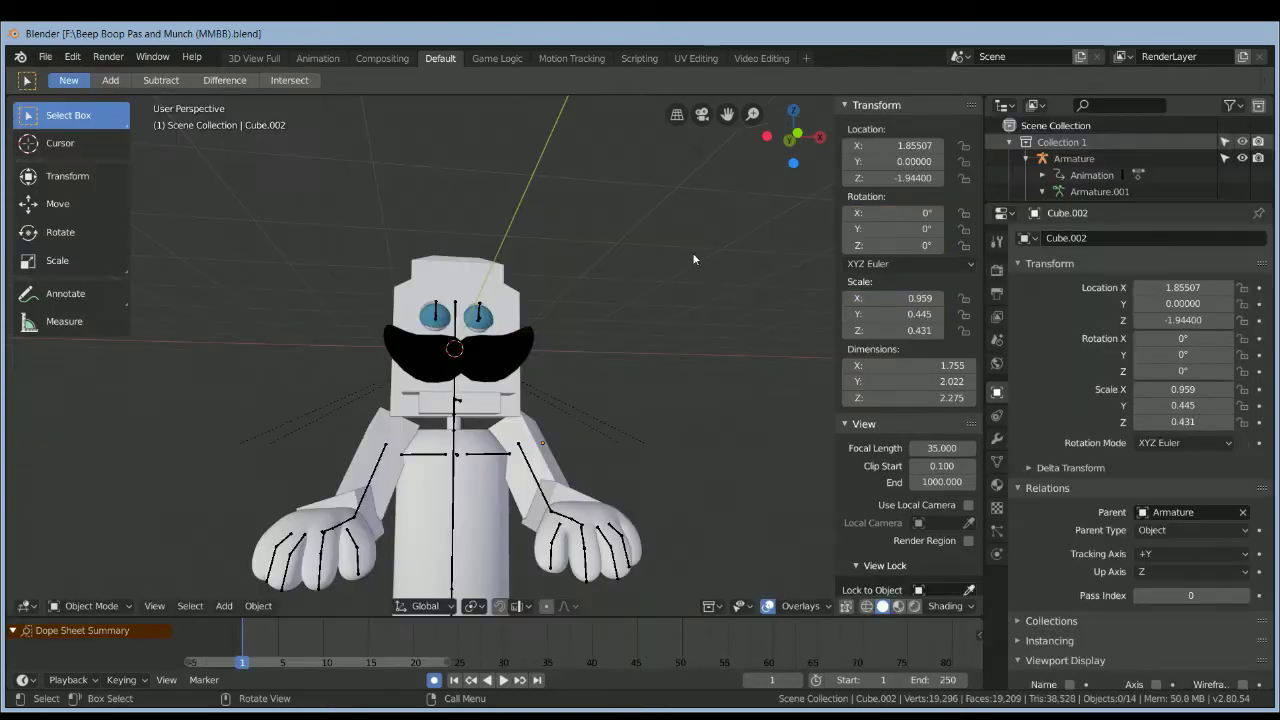
Select the mustached character's armature and switch it to Pose Mode
middle_drag(575, 350, 638, 284)
middle_drag(647, 350, 600, 400)
middle_drag(500, 415, 453, 434)
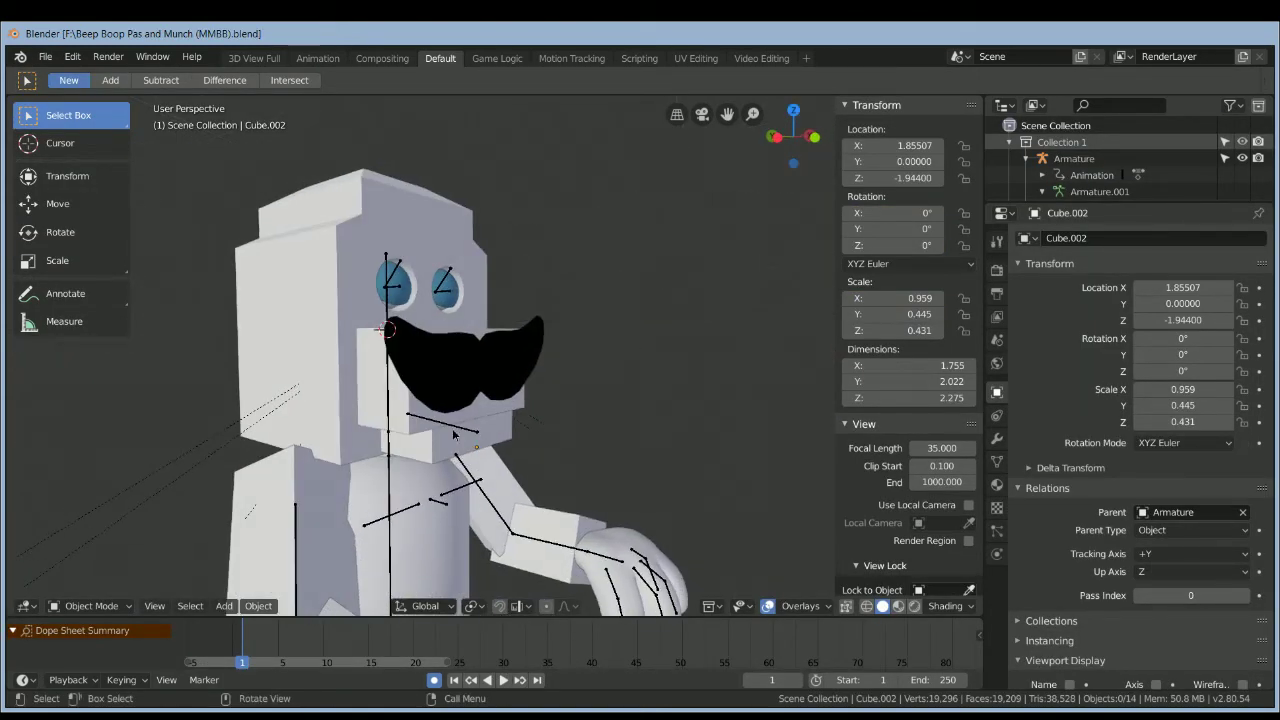
click(453, 434)
click(105, 606)
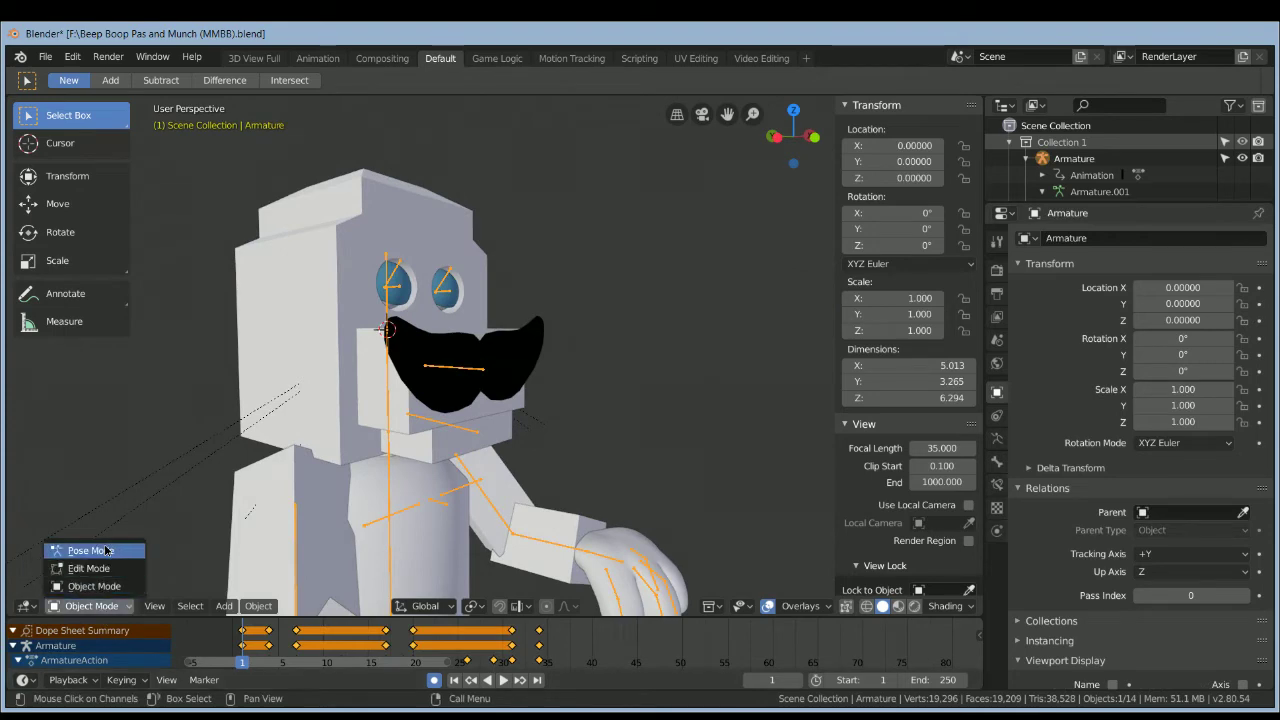
click(105, 551)
Select the bip_Jaw and bip_Mustache bones and enlarge the timeline to show their keyframe channels
middle_drag(517, 466, 511, 437)
key(space)
key(space)
click(472, 420)
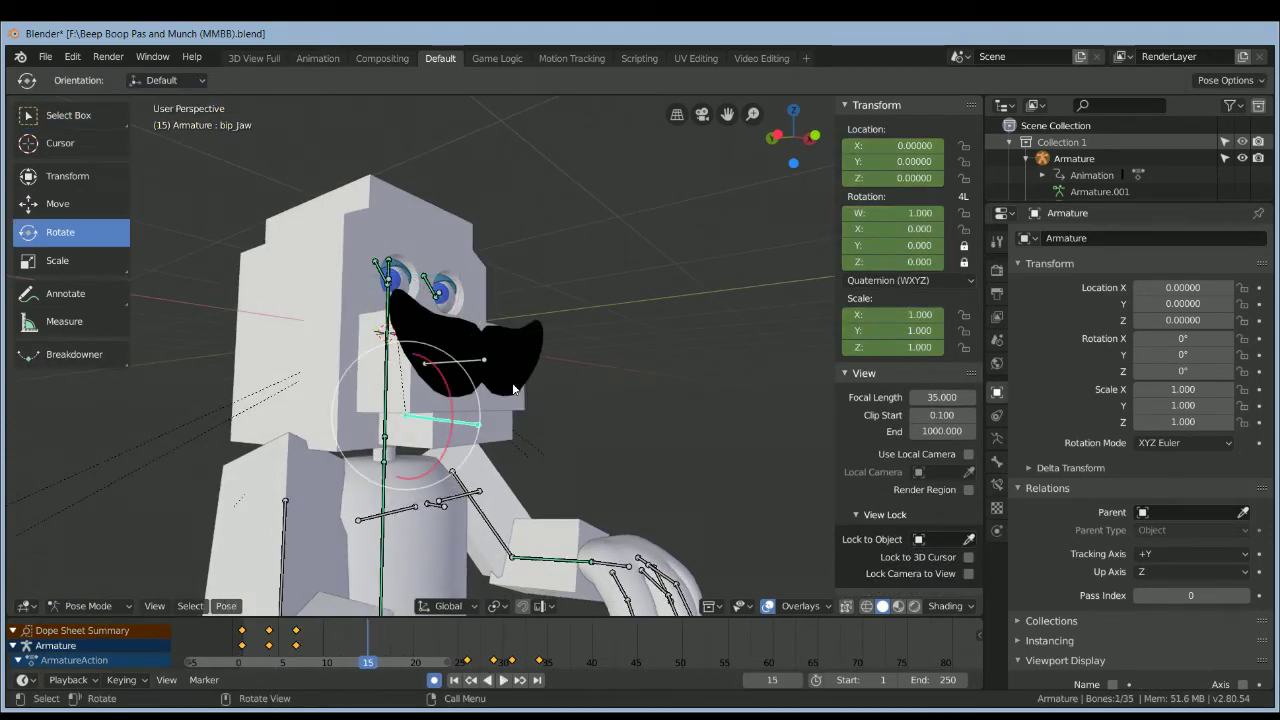
scroll(523, 392, up, 2)
click(440, 364)
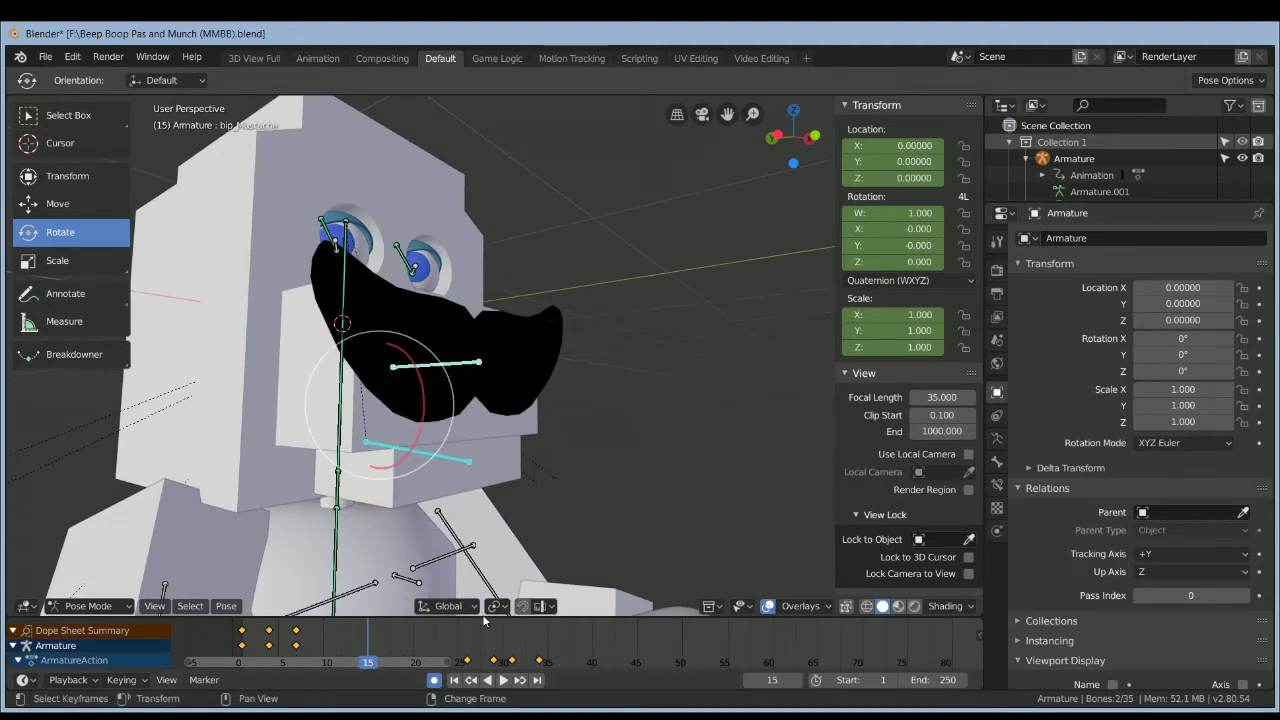
drag(486, 617, 486, 478)
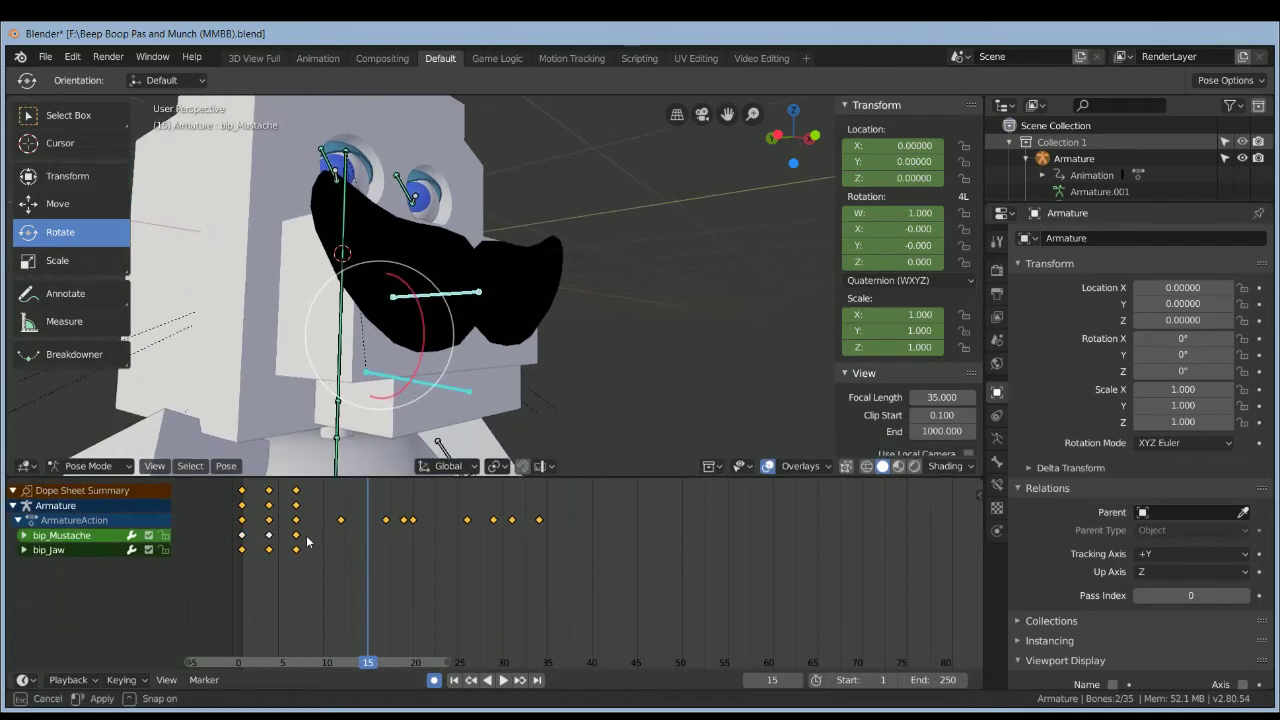
Paste copies of the jaw and mustache keyframes along the timeline while playing from frame 1, and undo the last pastes
right_click(244, 565)
key(space)
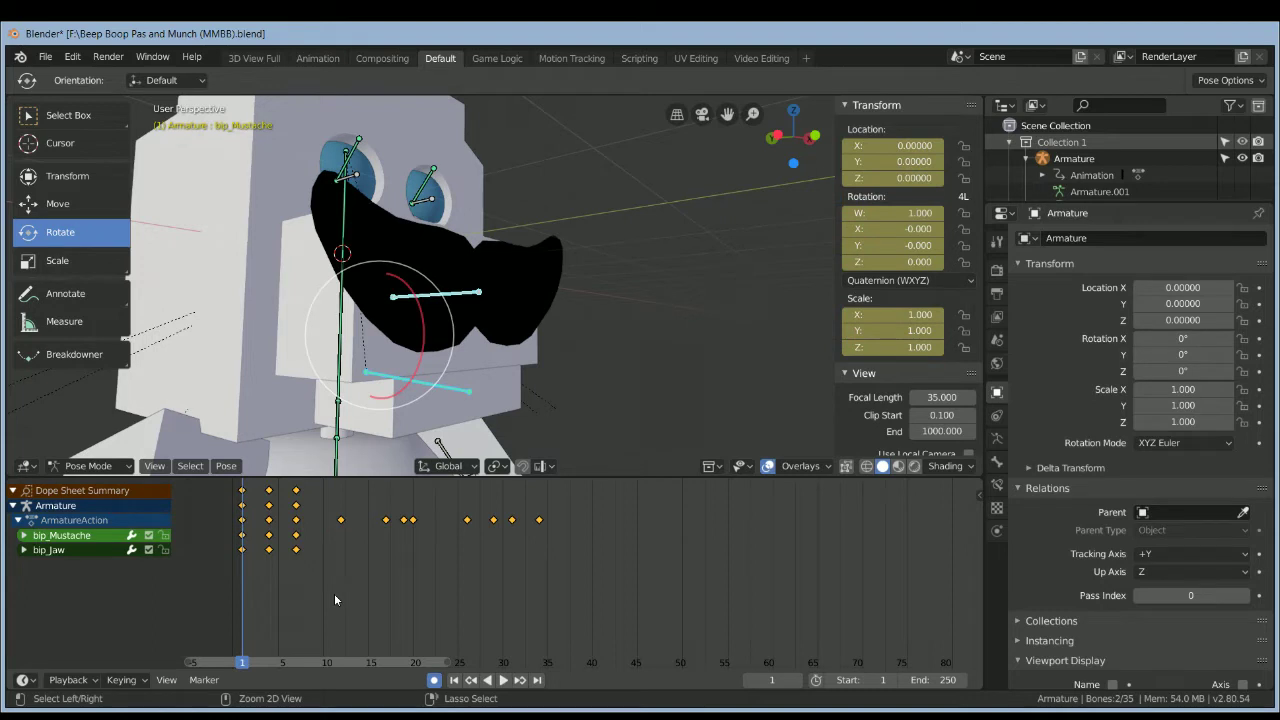
key(space)
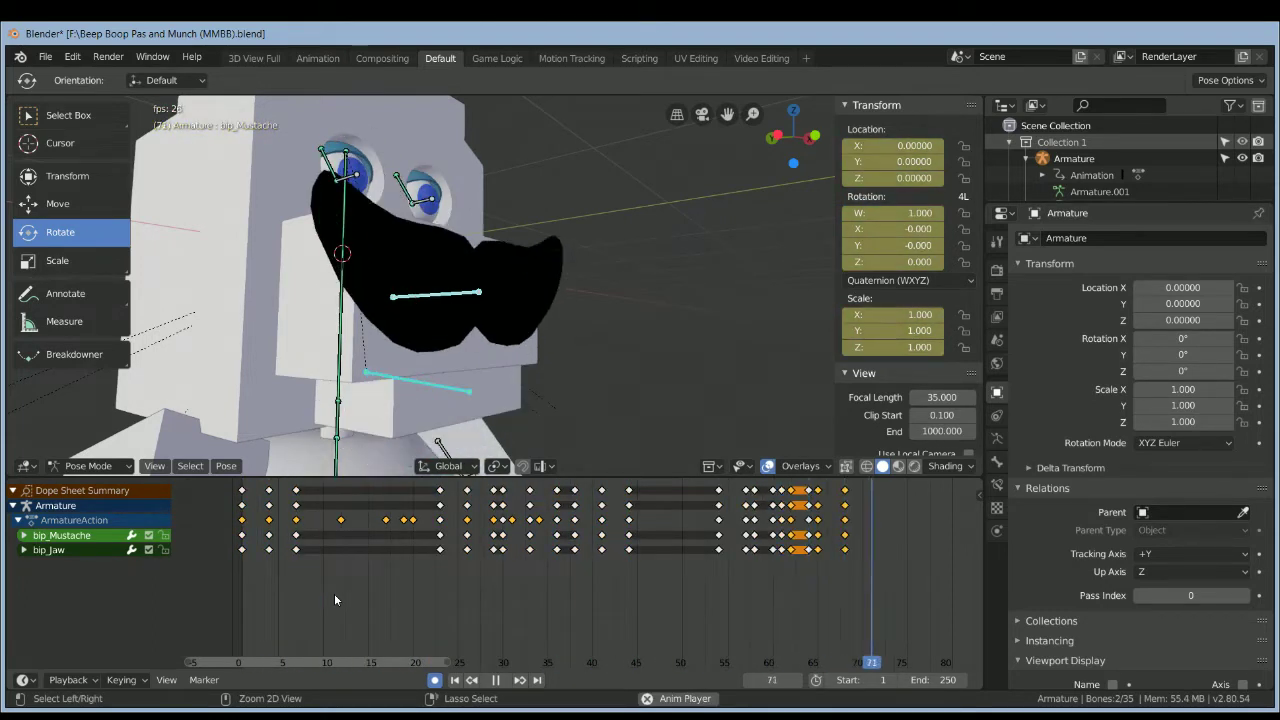
key(space)
key(ctrl+z)
key(ctrl+z)
key(ctrl+z)
key(ctrl+z)
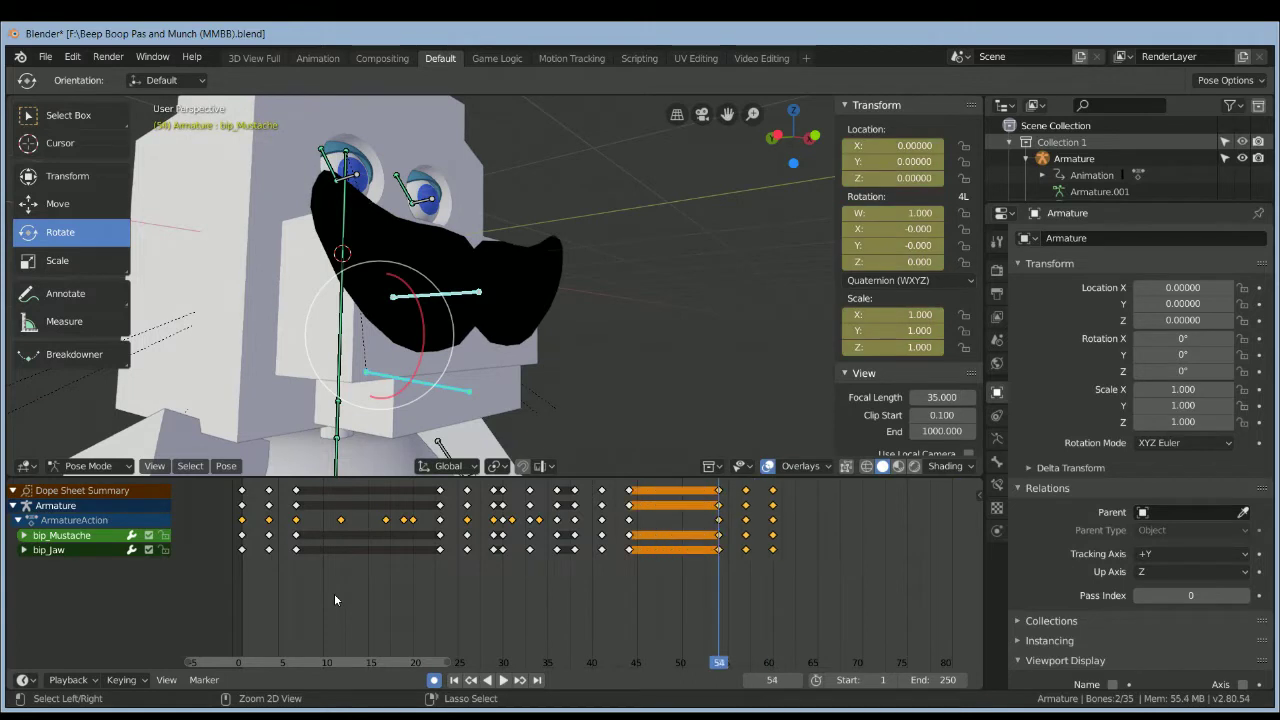
Resume pasting the jaw and mustache keyframes during playback from frame 54, and play back the extended animation
key(space)
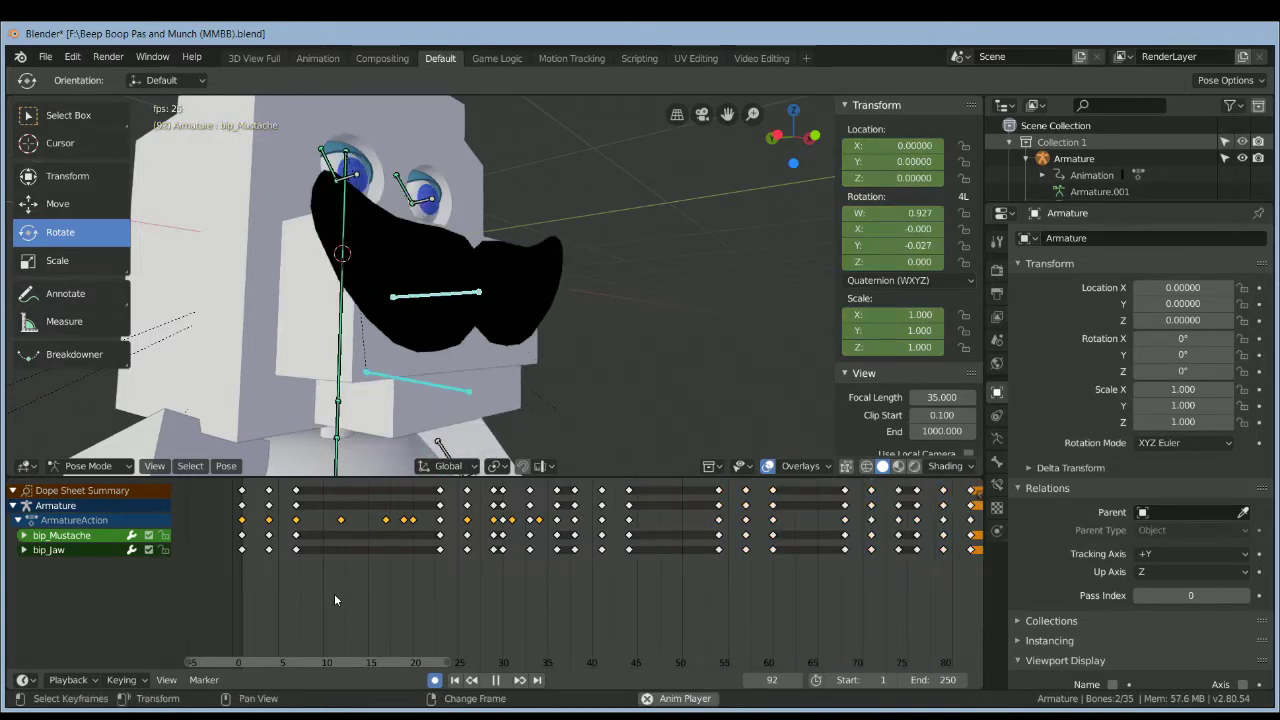
key(Escape)
middle_drag(773, 594, 573, 627)
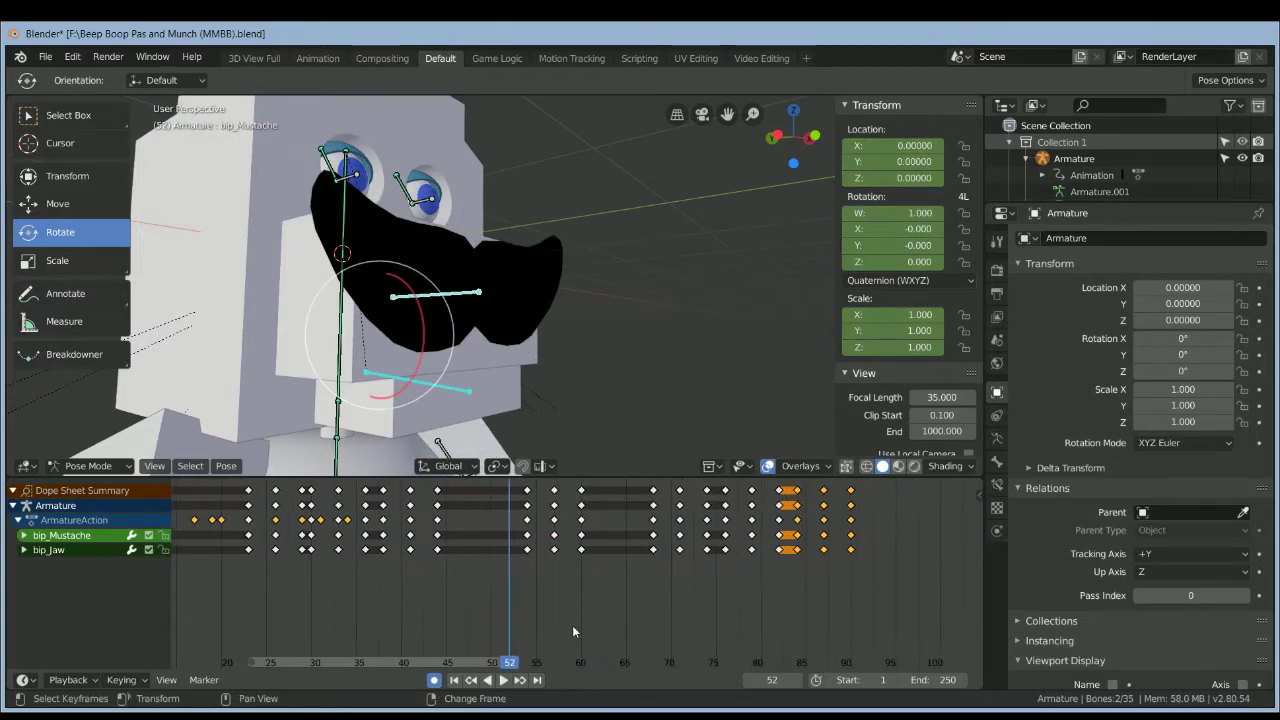
key(space)
key(space)
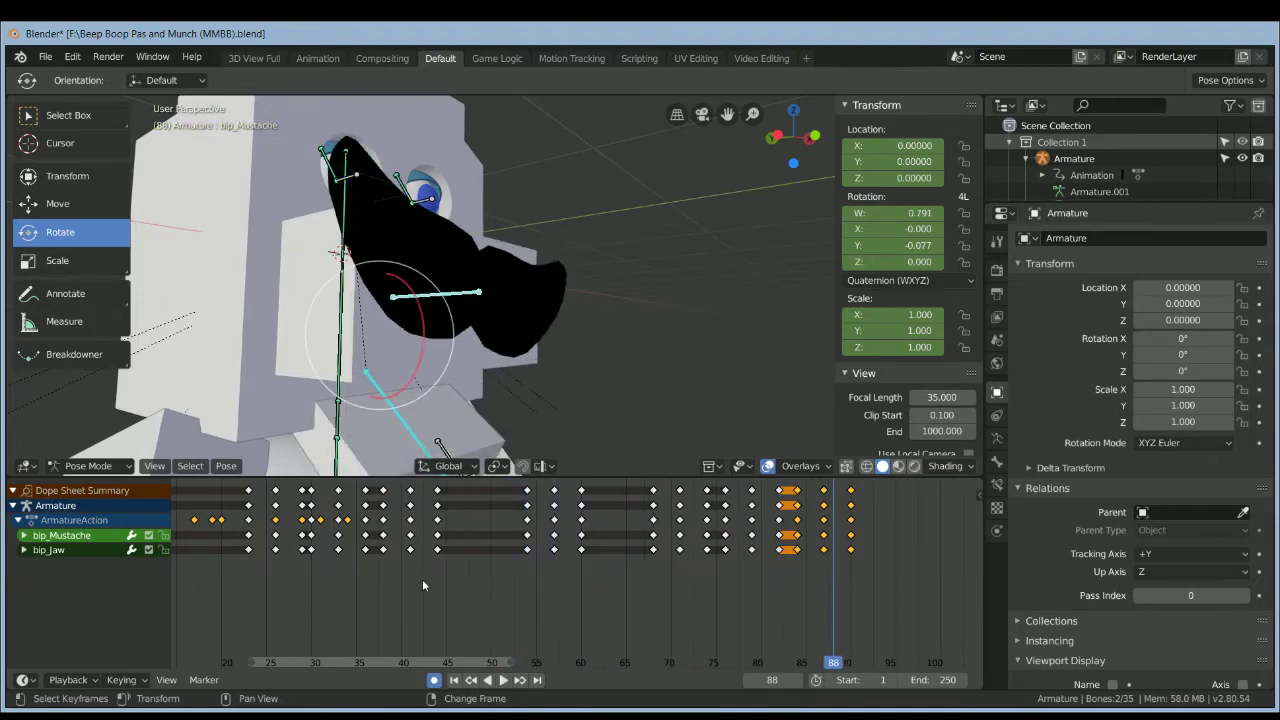
Delete all pasted jaw and mustache keyframes after frame 7
right_drag(311, 582, 250, 568)
ctrl+click(360, 612)
middle_drag(623, 650, 672, 655)
ctrl+scroll(672, 655, left, 5)
key(x)
click(665, 657)
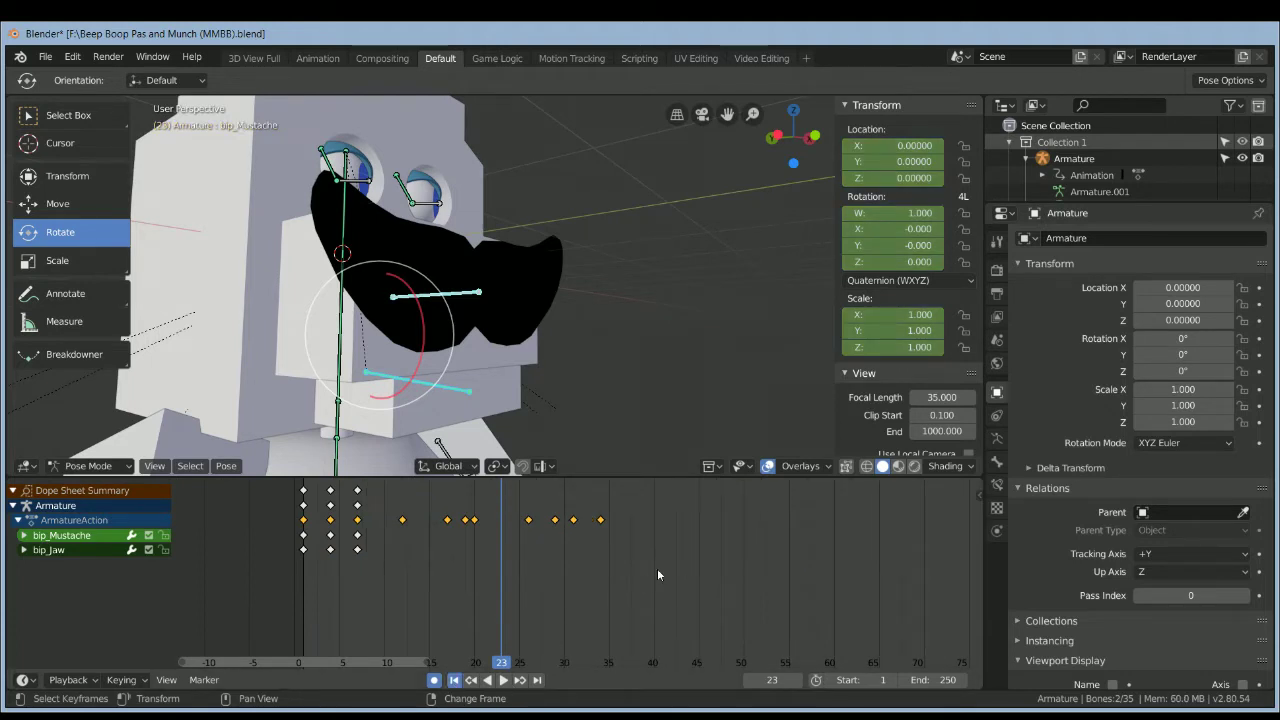
Try pasting the jaw and mustache keyframes again during playback from the start, and delete the new copies after frame 7
key(shift+Left)
key(space)
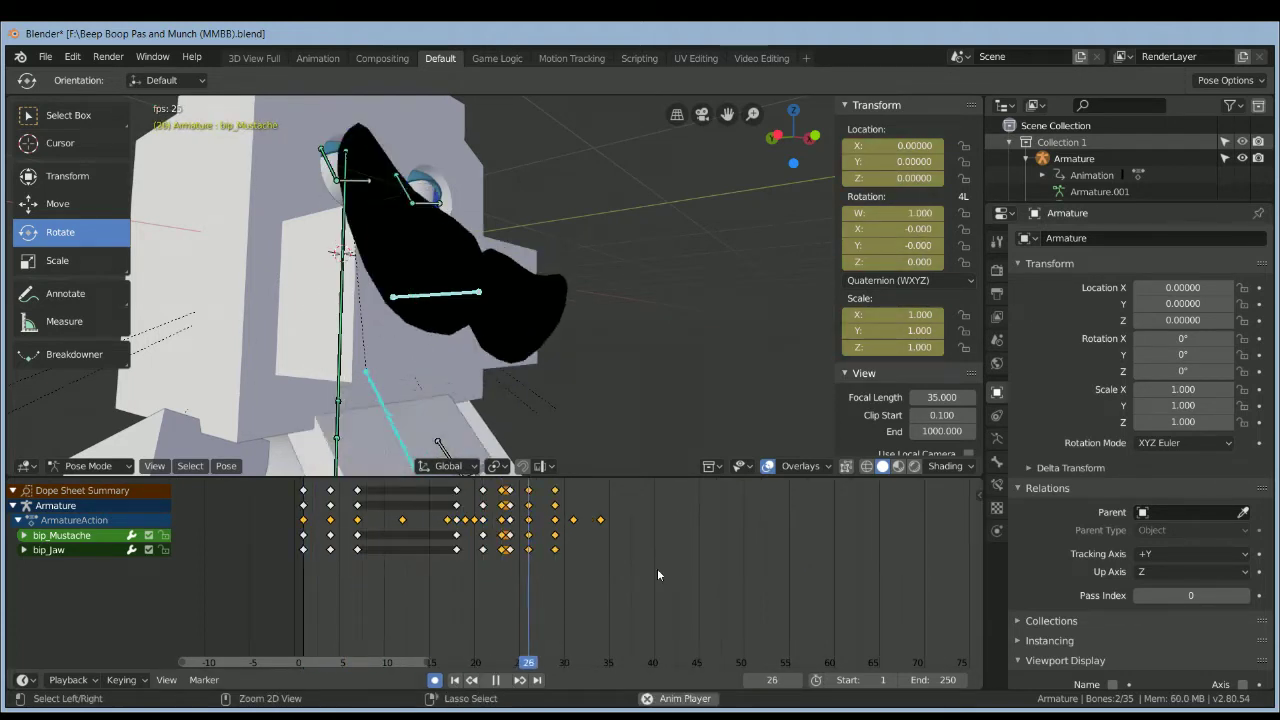
key(space)
right_click(441, 609)
ctrl+click(545, 611)
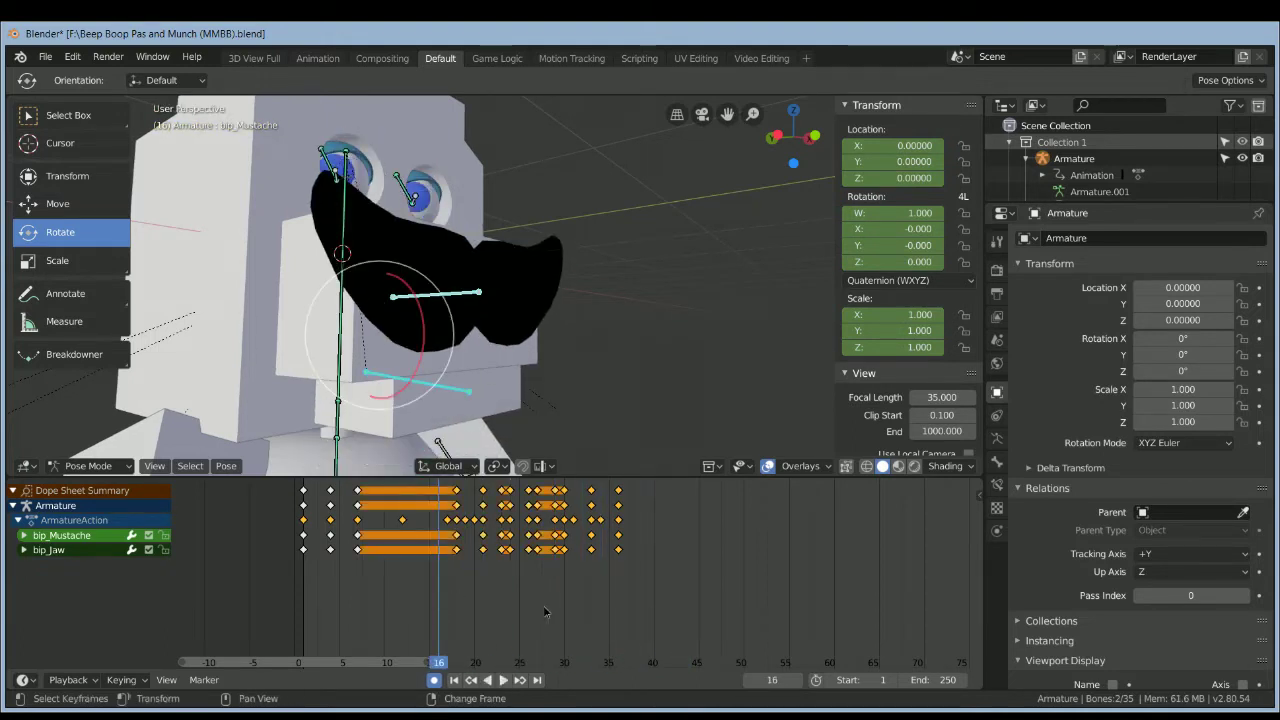
key(x)
click(545, 611)
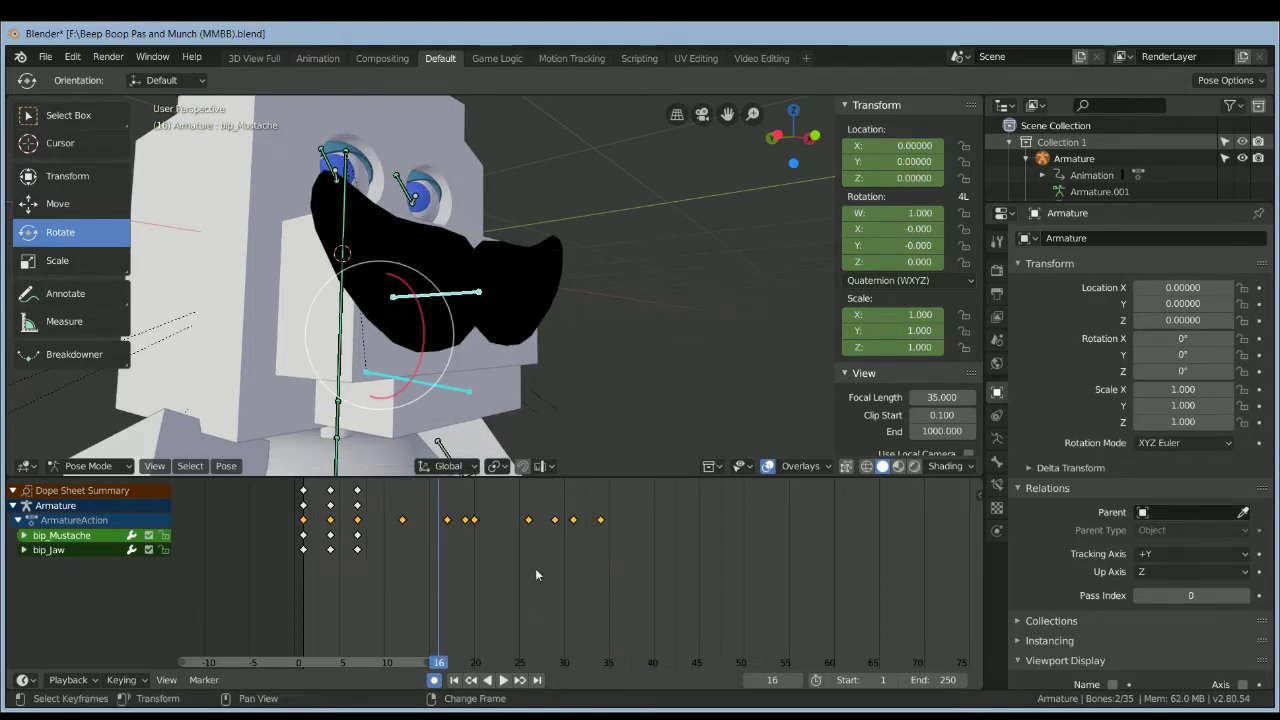
Select the bip_LowerArm_L and bip_LowerArm_R bones and play their animation from frame 11
middle_drag(626, 301, 565, 372)
click(388, 372)
middle_drag(388, 372, 450, 380)
right_click(390, 530)
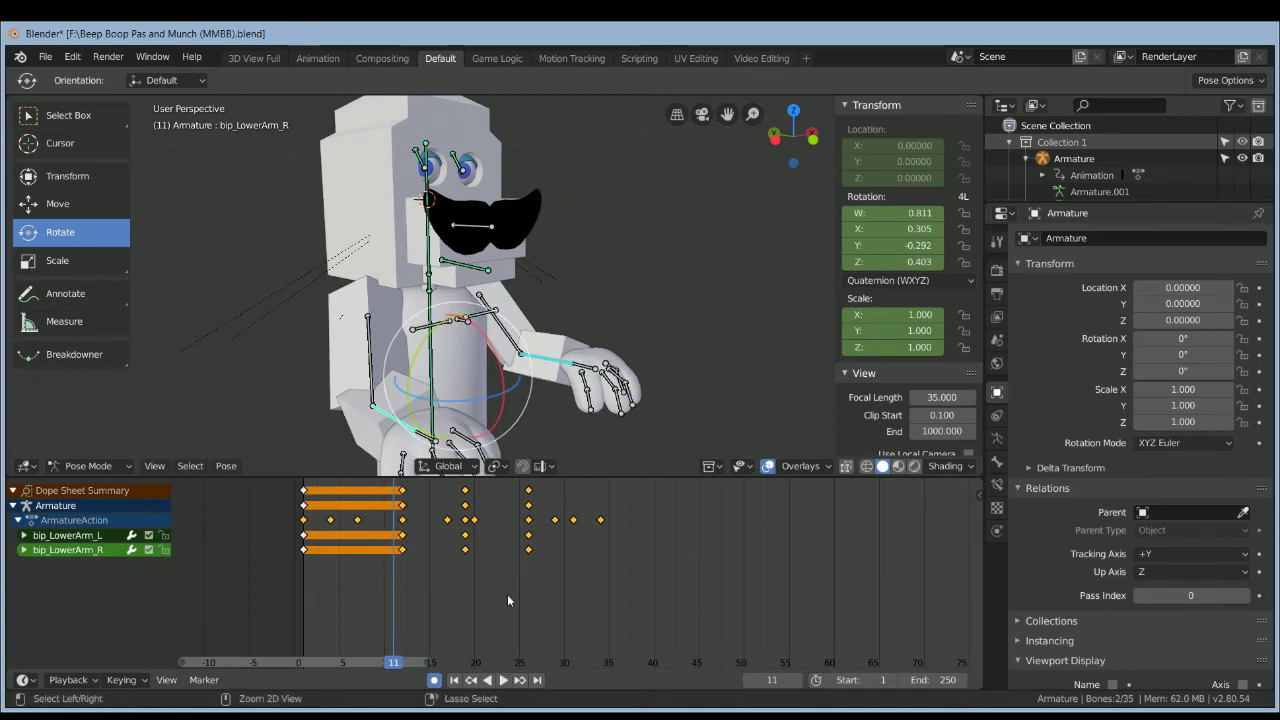
key(space)
key(space)
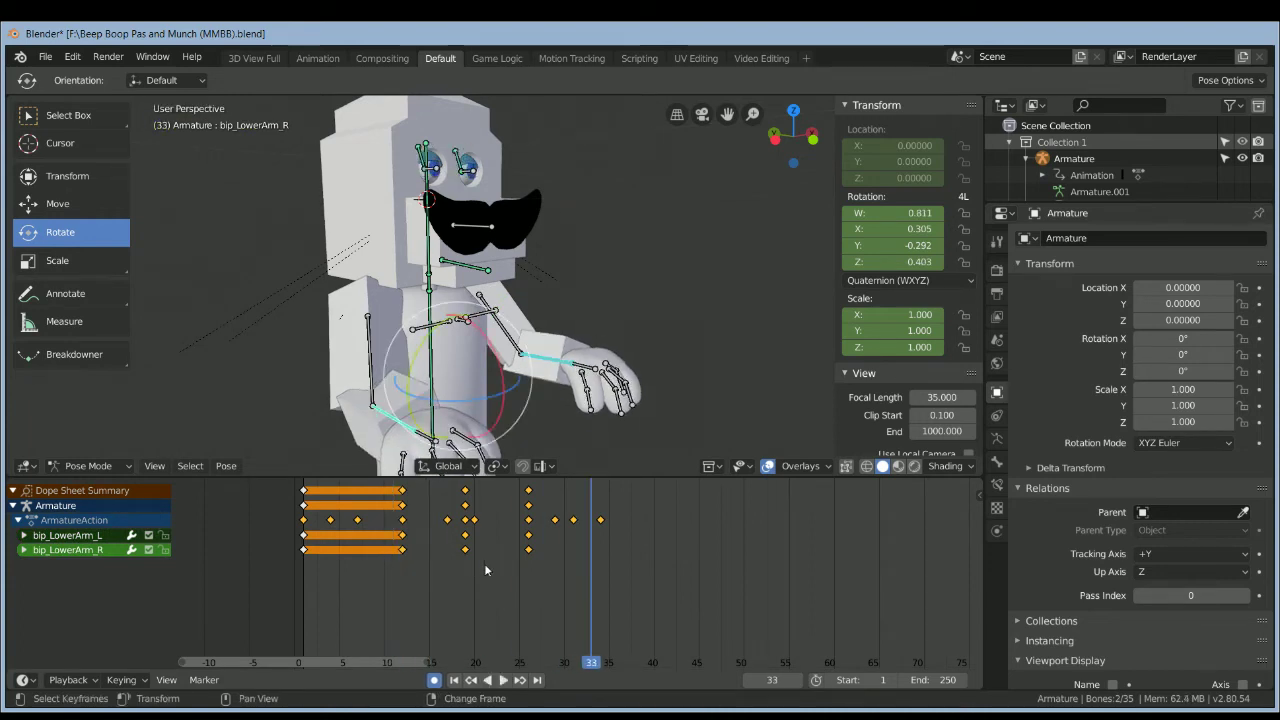
Shrink the timeline and examine the character's mustache, face and arms from both sides
middle_drag(640, 327, 603, 462)
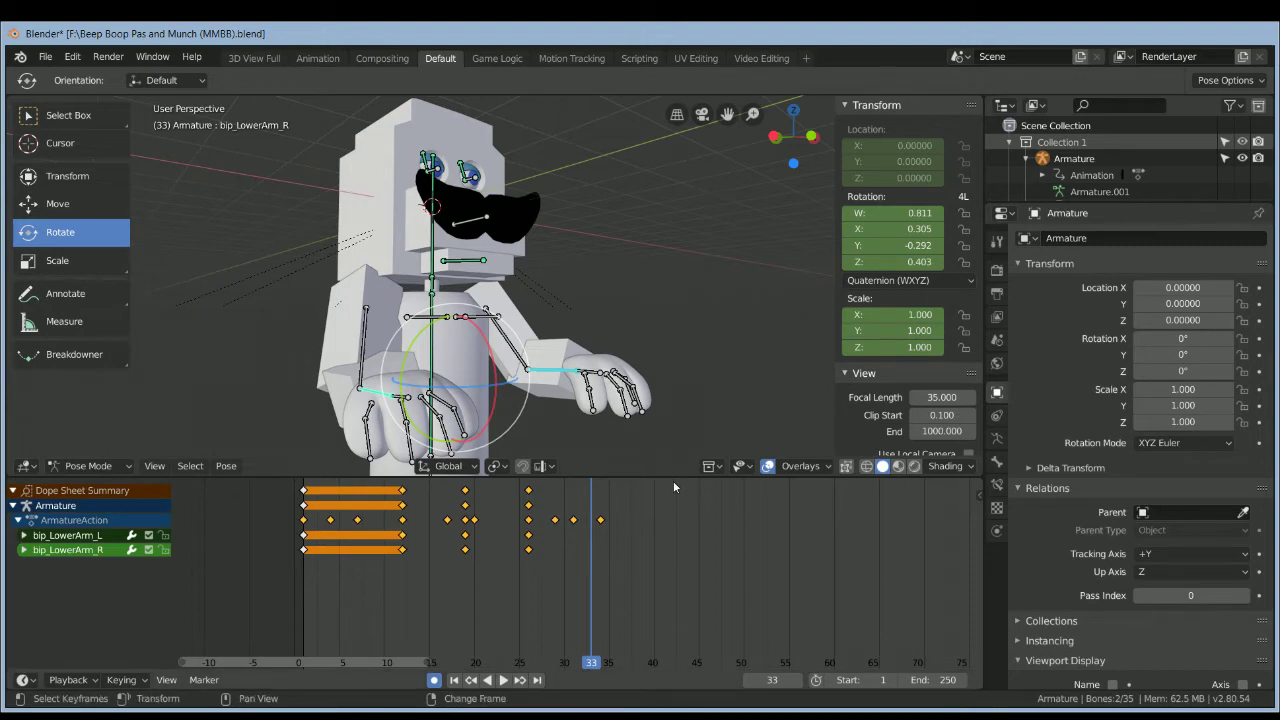
drag(673, 477, 673, 530)
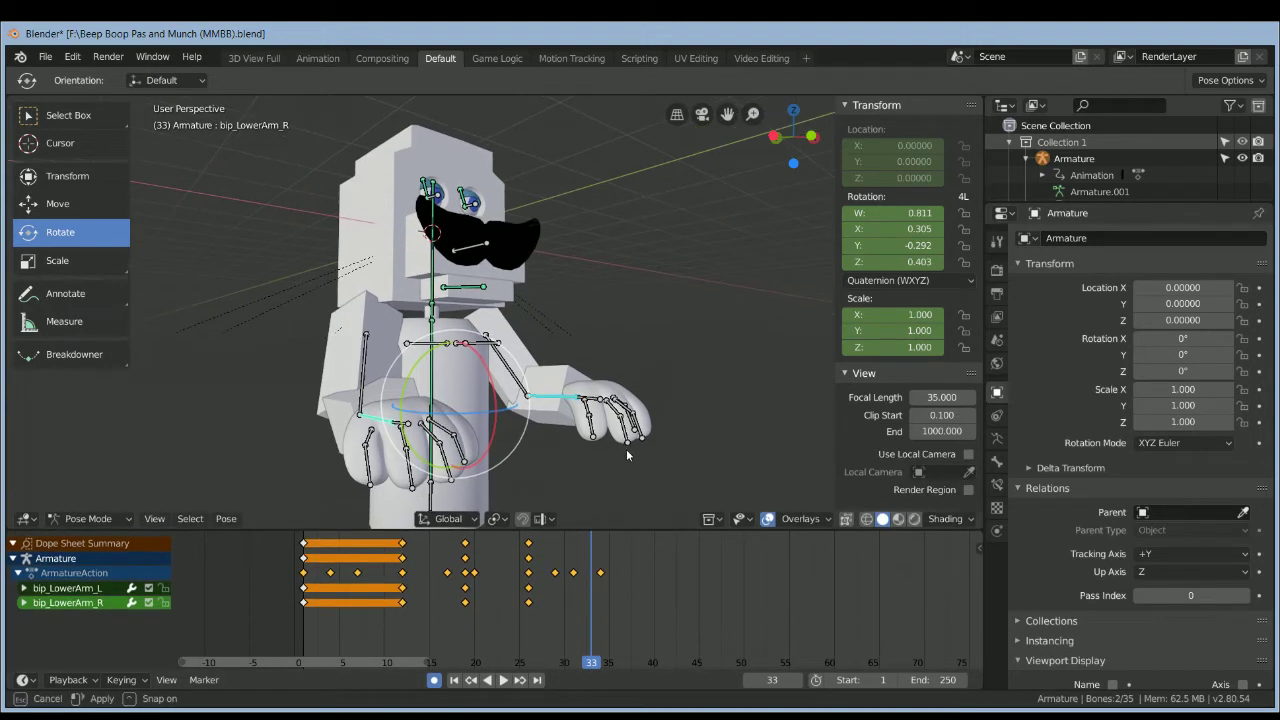
scroll(468, 232, up, 2)
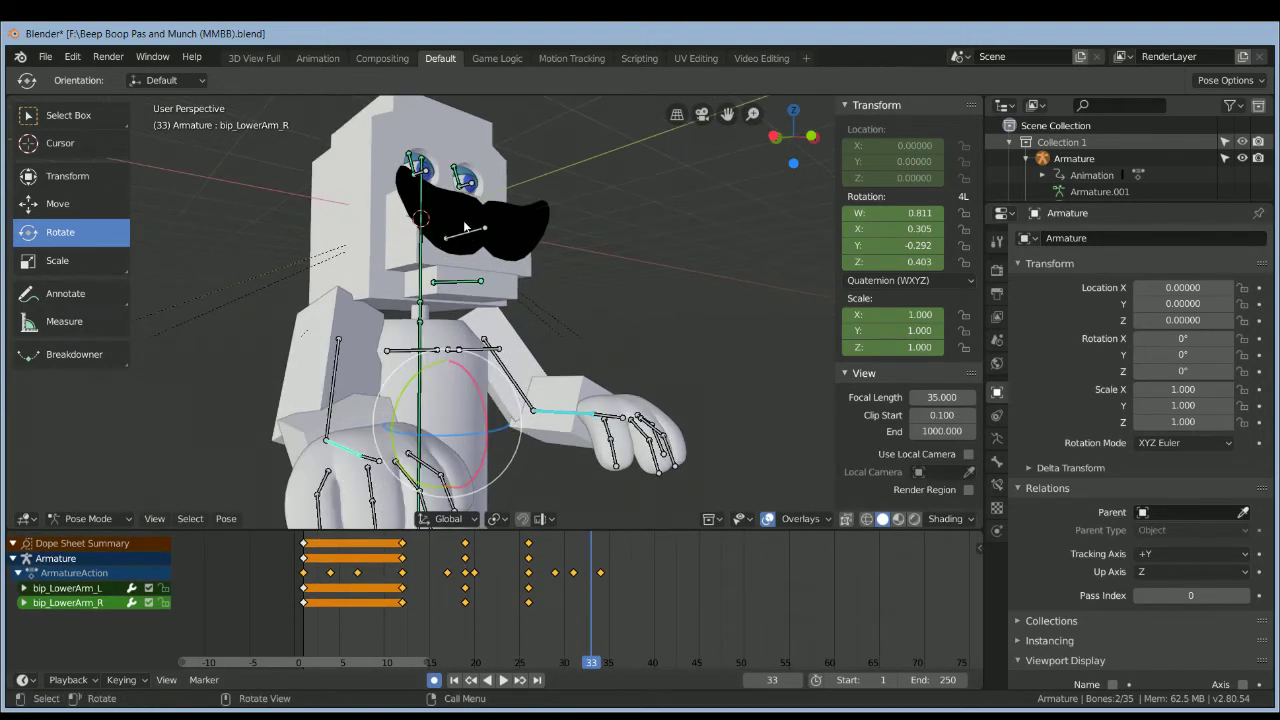
scroll(458, 237, up, 2)
middle_drag(455, 237, 515, 230)
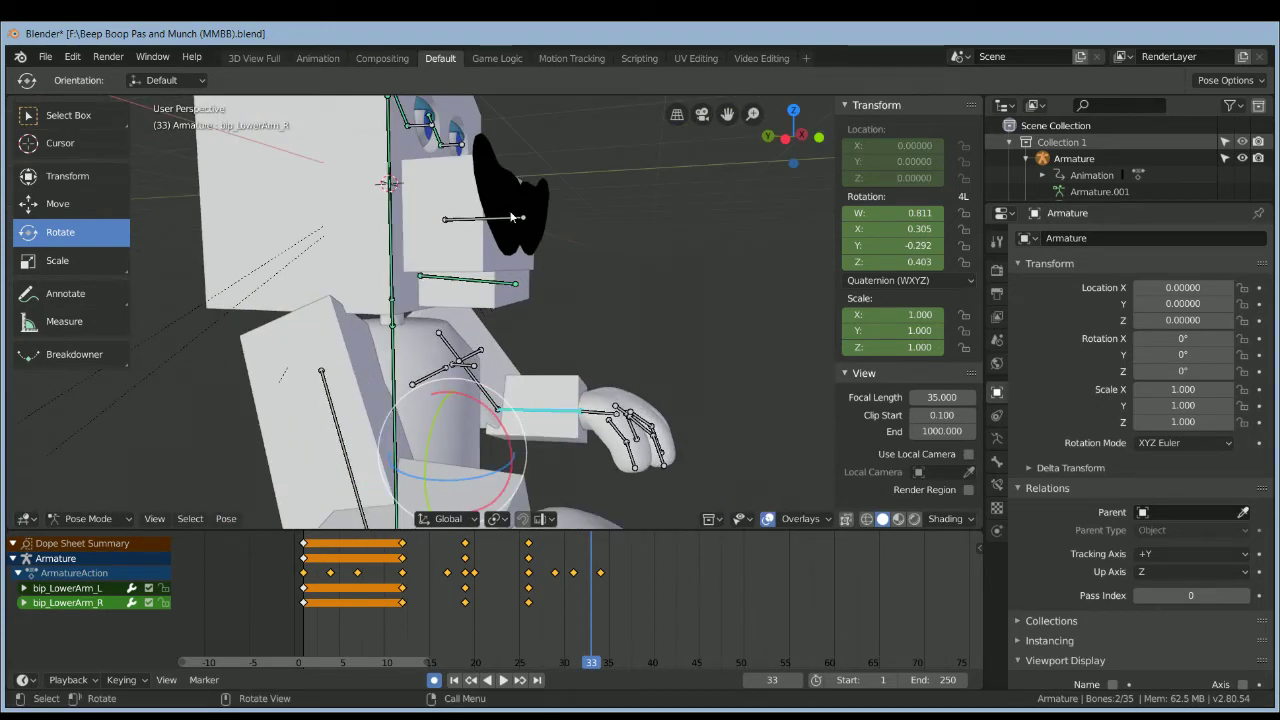
middle_drag(506, 242, 425, 232)
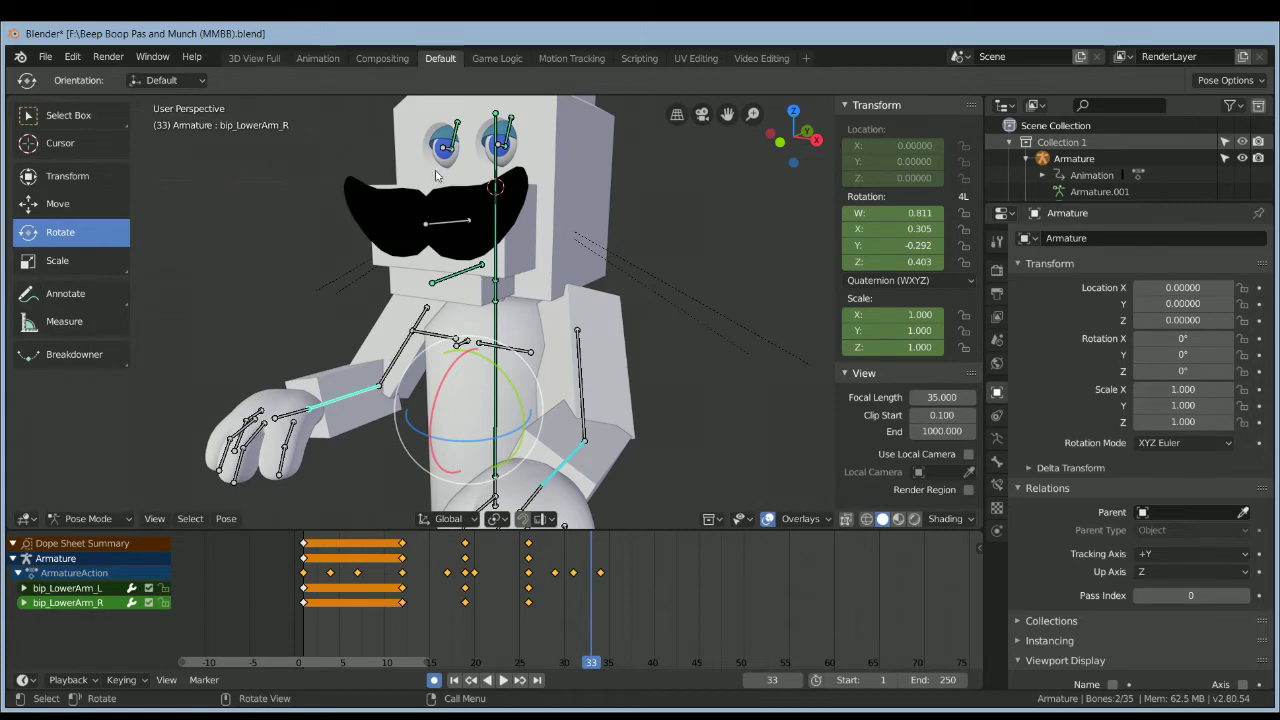
Paste copies of both lower arms' keyframes along the timeline while playing from frame 10
right_click(383, 583)
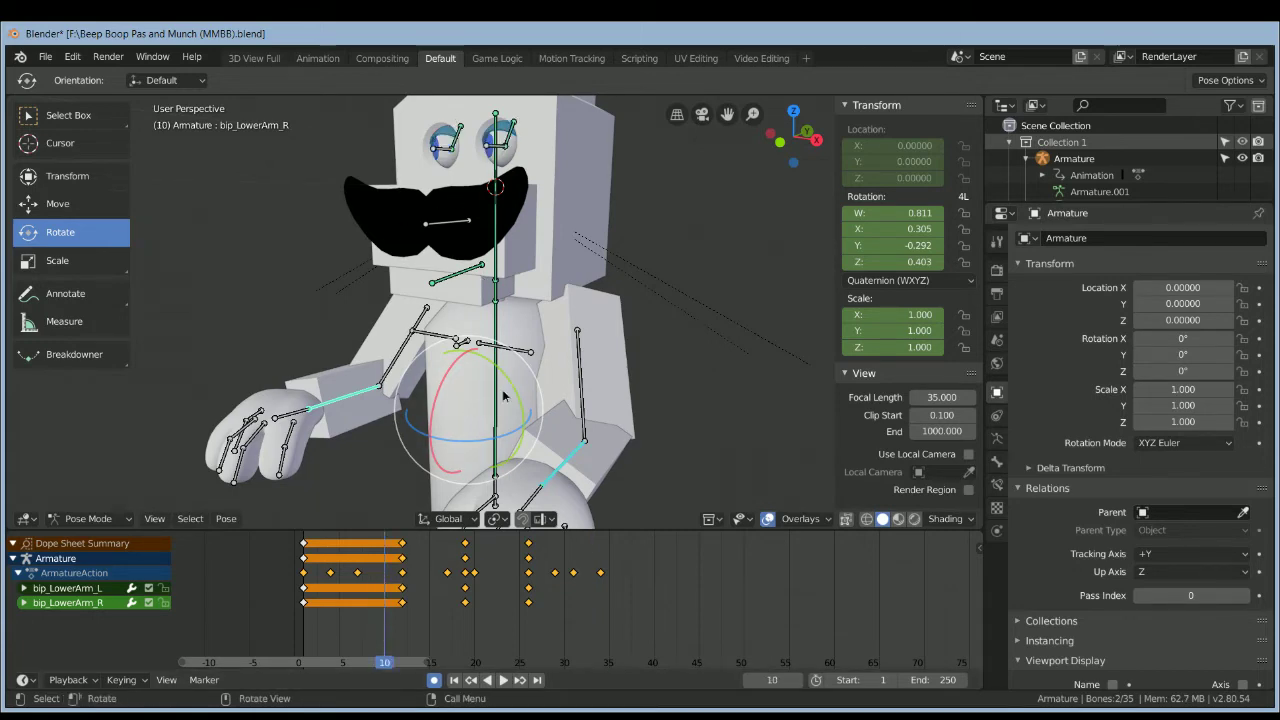
middle_drag(420, 455, 460, 437)
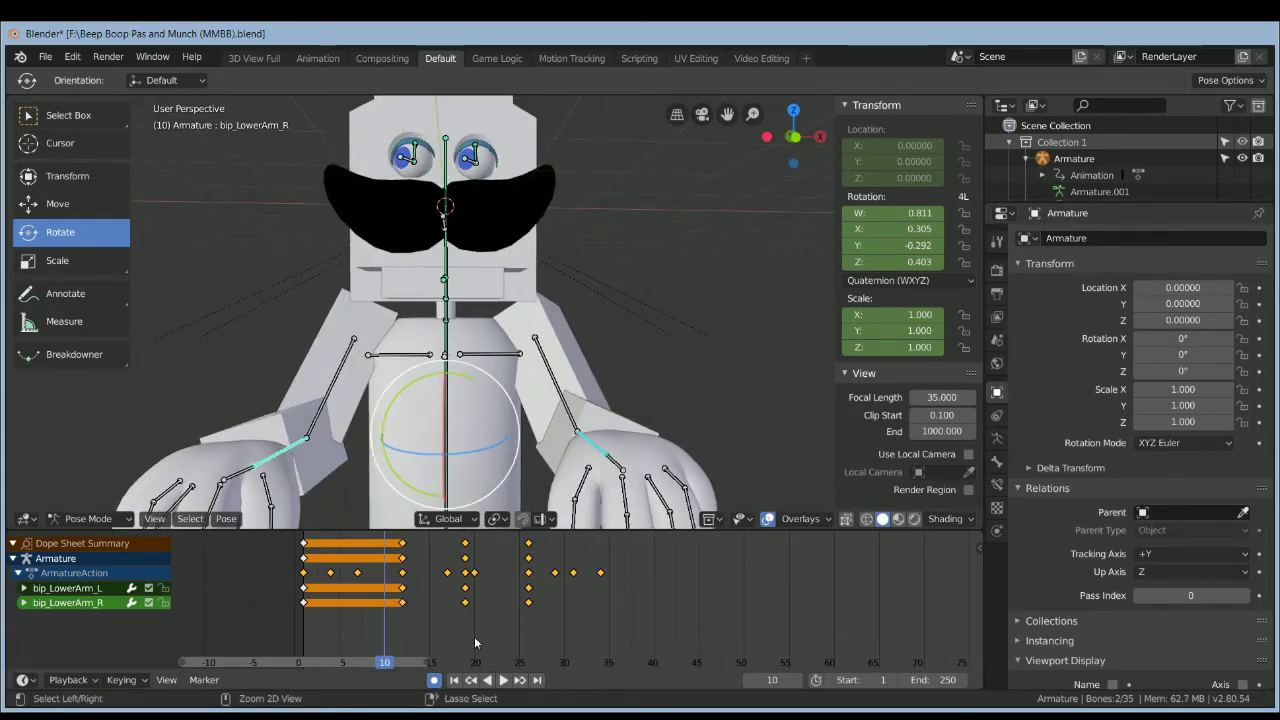
key(space)
key(ctrl+v)
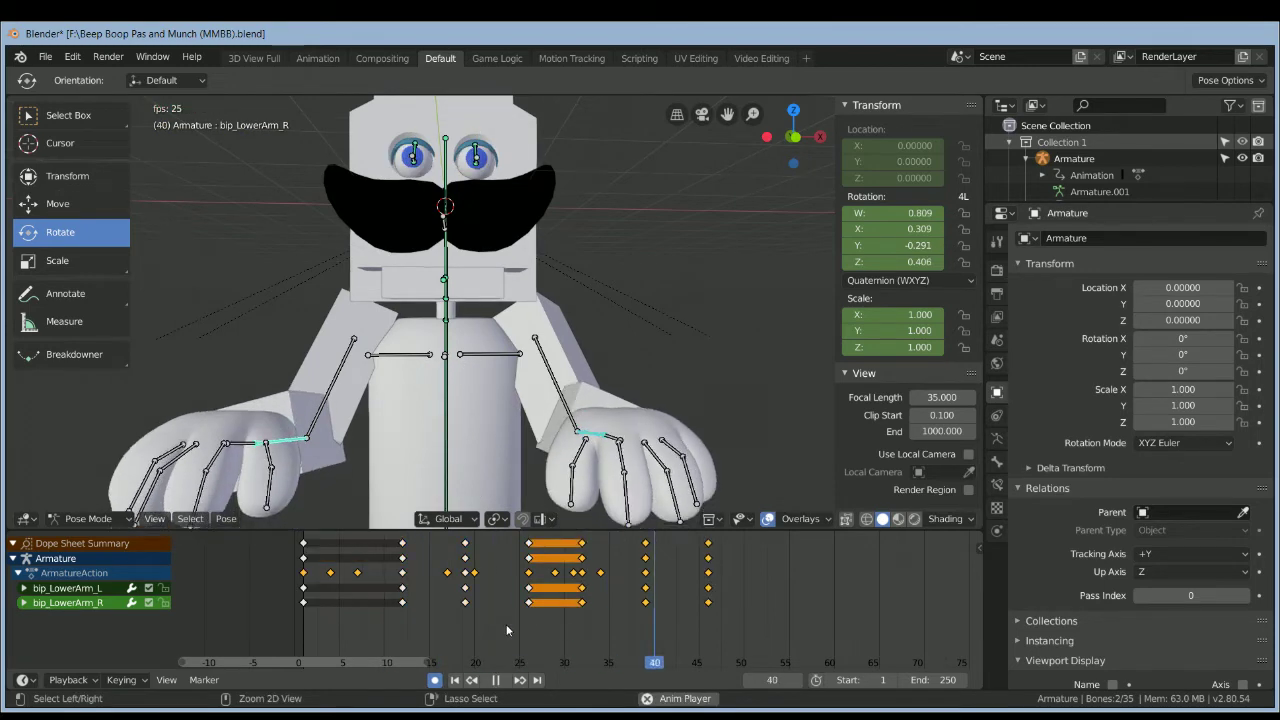
key(ctrl+v)
key(space)
Delete both lower arms' pasted keyframes after frame 28
right_click(411, 620)
right_click(545, 632)
ctrl+click(637, 653)
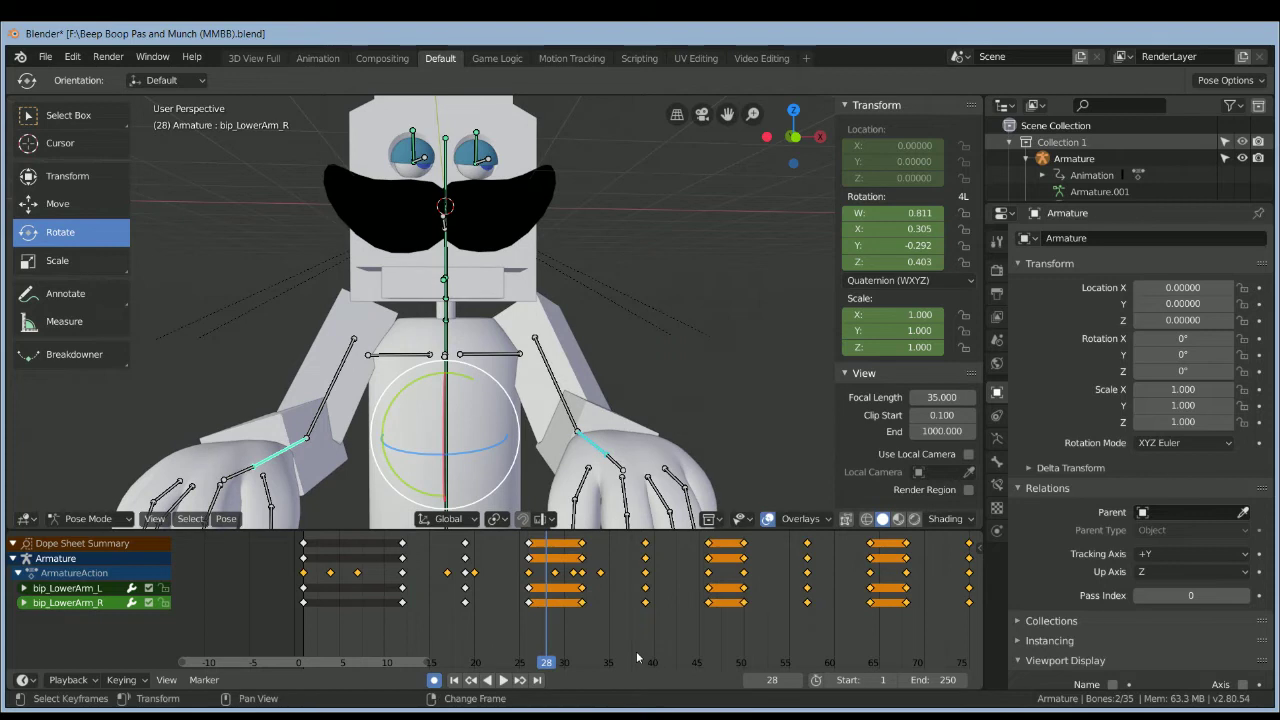
key(x)
click(637, 655)
Select only bip_LowerArm_L, copy its keyframes and paste them after frame 26 during playback
click(594, 445)
right_click(360, 603)
ctrl+click(518, 623)
key(space)
key(ctrl+c)
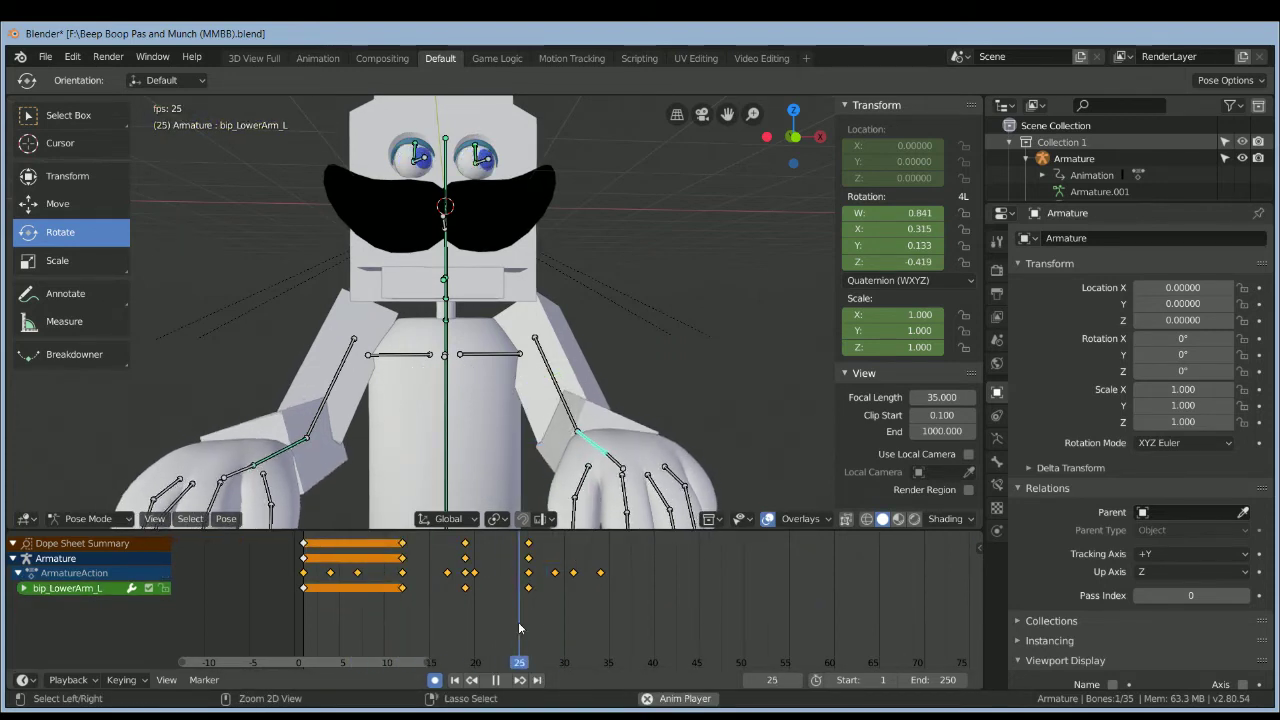
key(ctrl+v)
key(space)
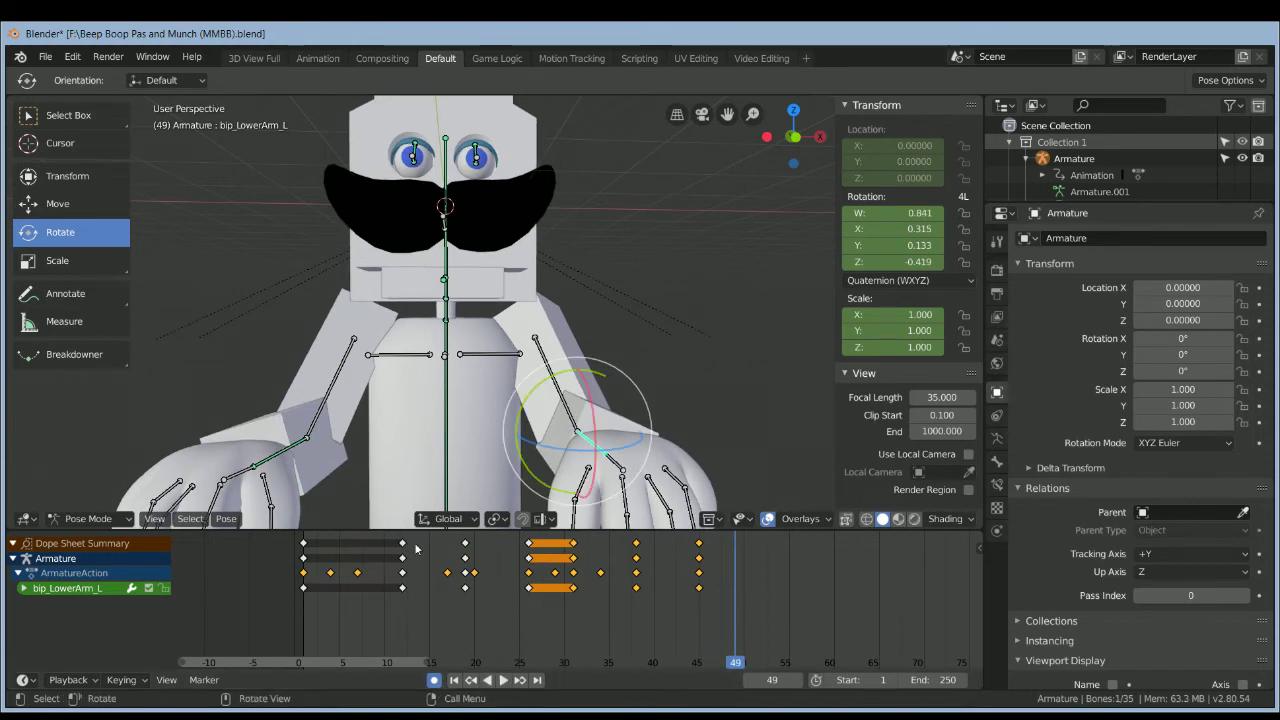
Select bip_LowerArm_R and paste a copy of its keyframes at frame 49
click(283, 452)
ctrl+click(380, 603)
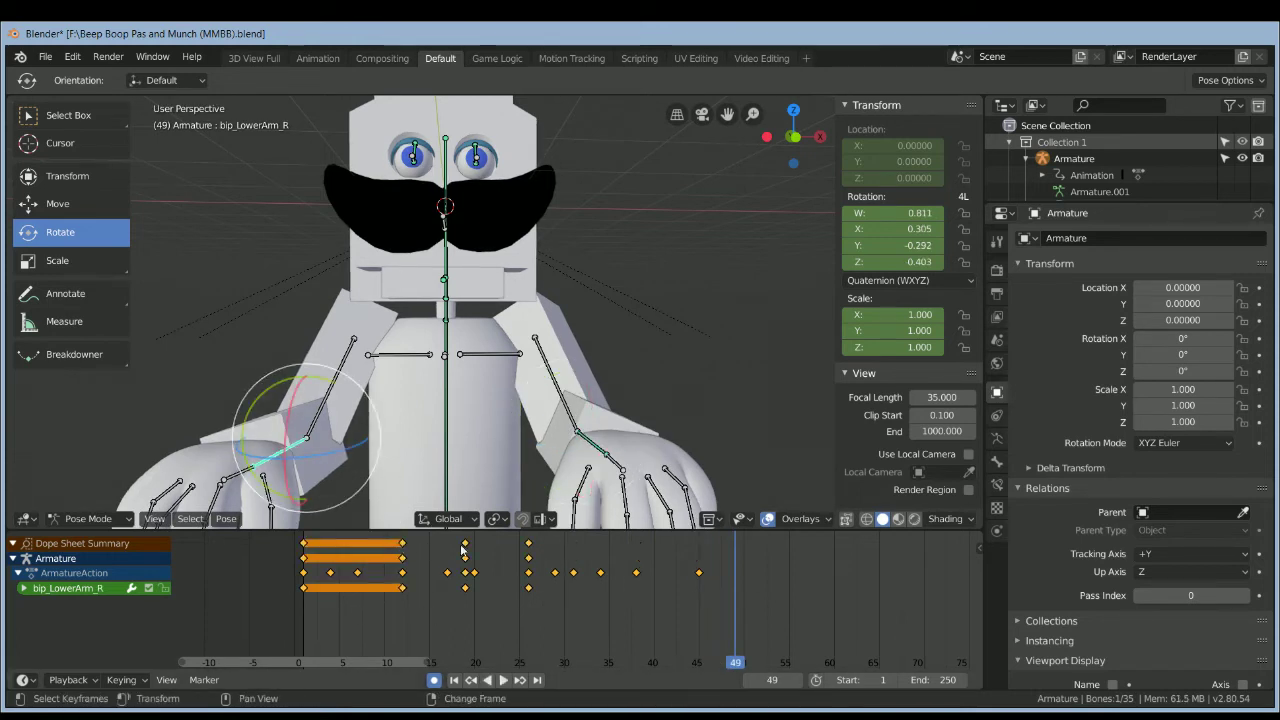
click(404, 545)
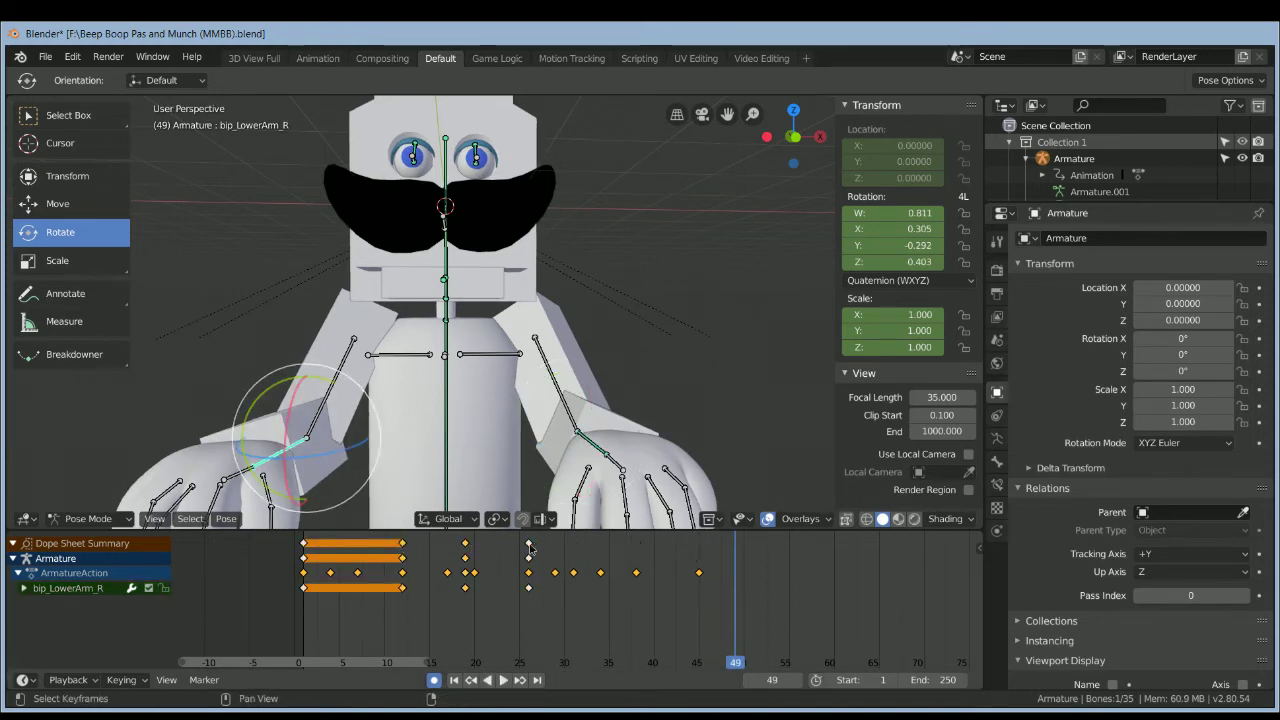
key(ctrl+v)
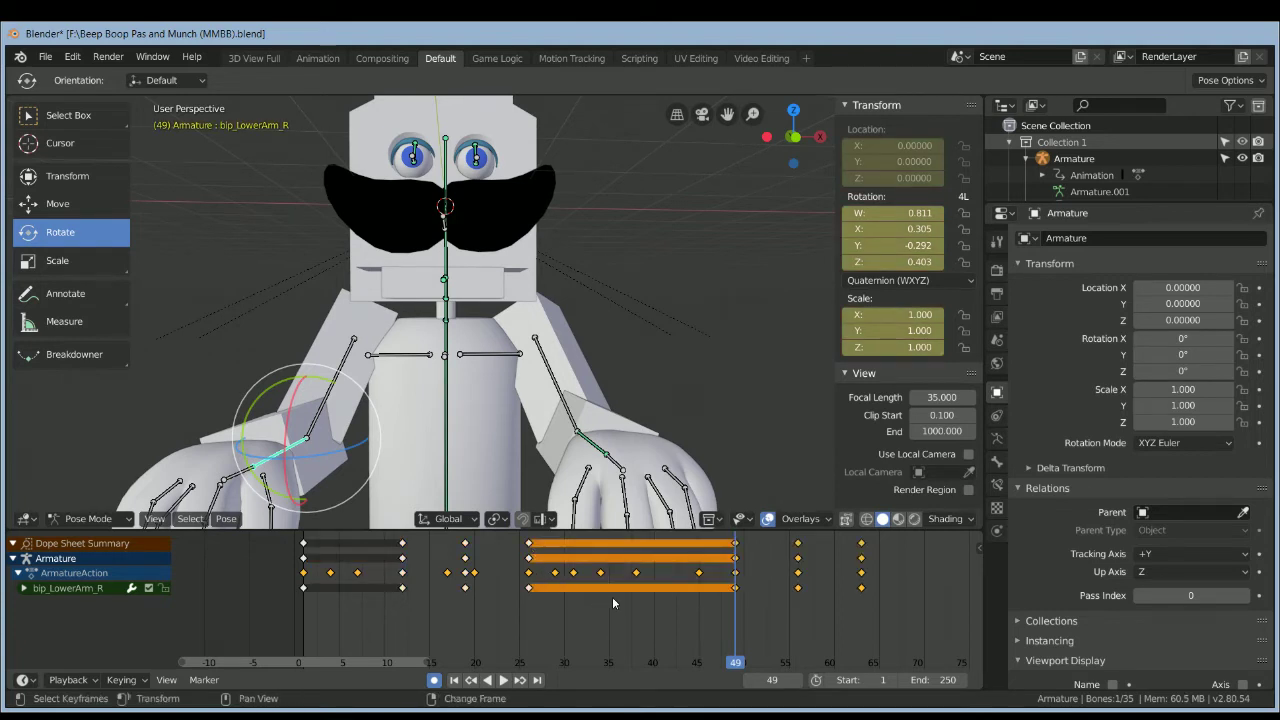
Play the animation forward and in reverse to check the movement of both lower arms
scroll(619, 592, down, 1)
key(space)
key(space)
key(ctrl+shift+space)
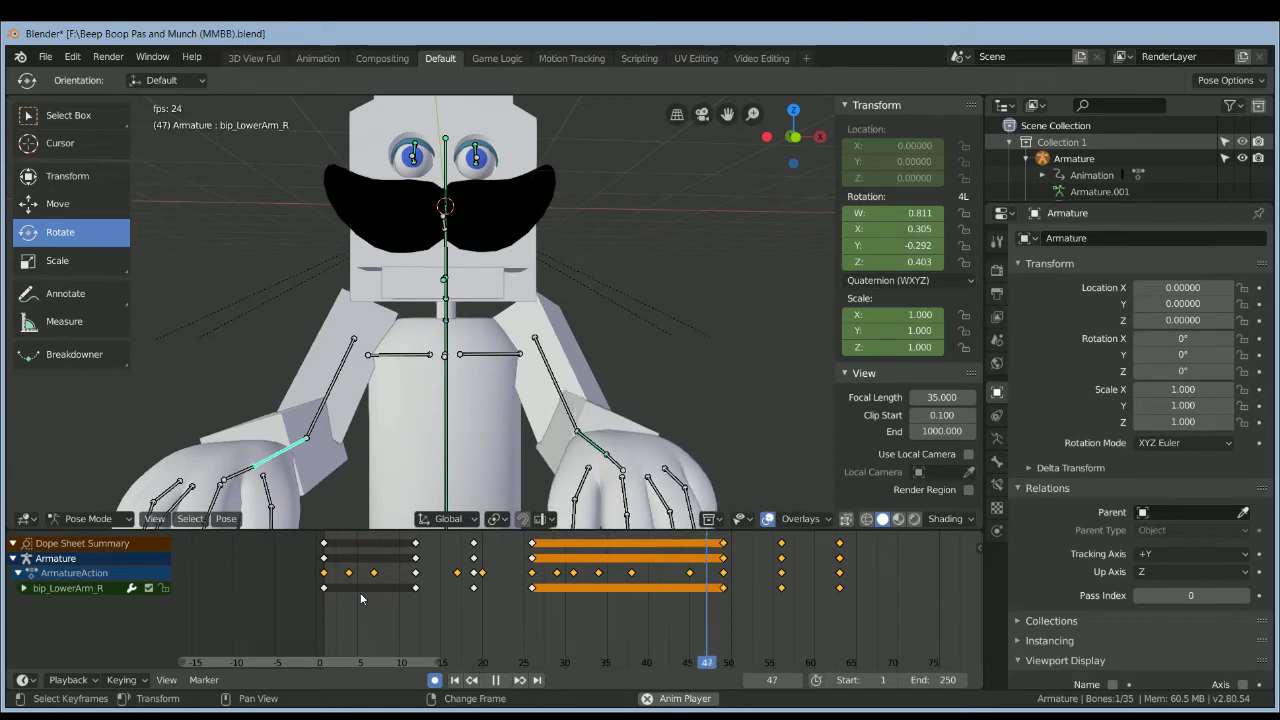
key(space)
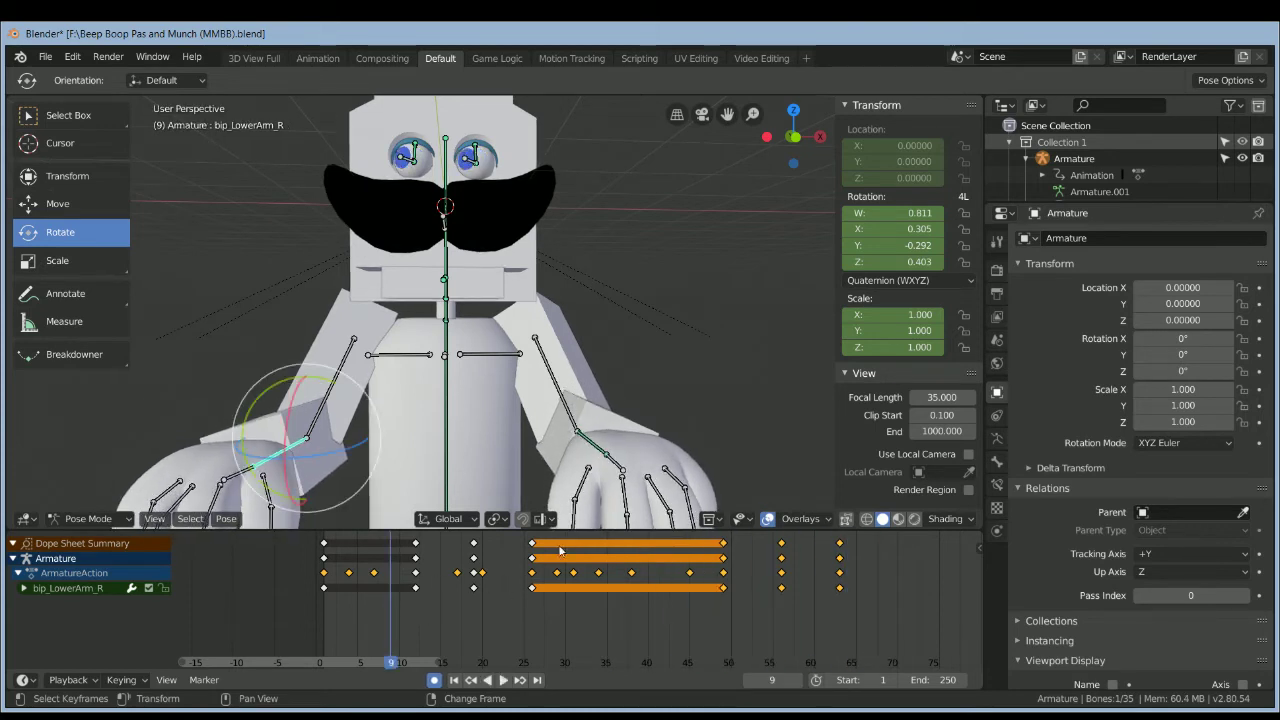
Delete the pasted bip_LowerArm_R keyframes after frame 26
right_click(598, 622)
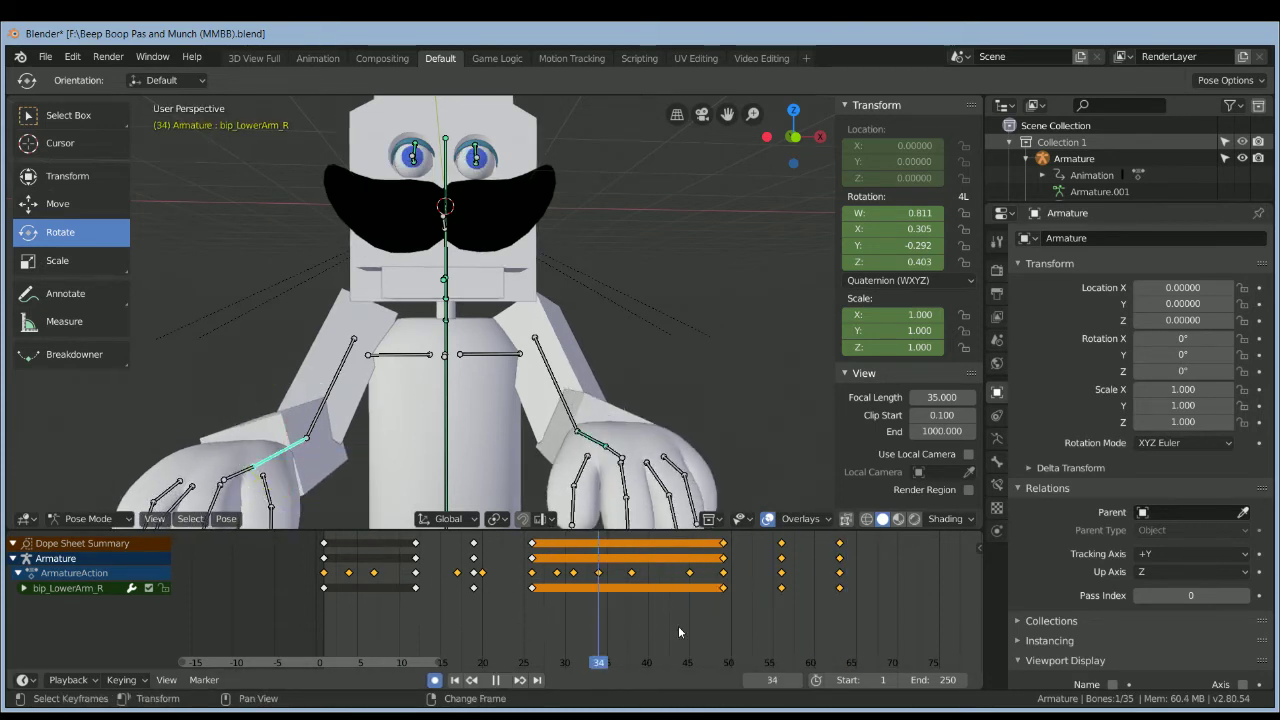
key(x)
click(680, 648)
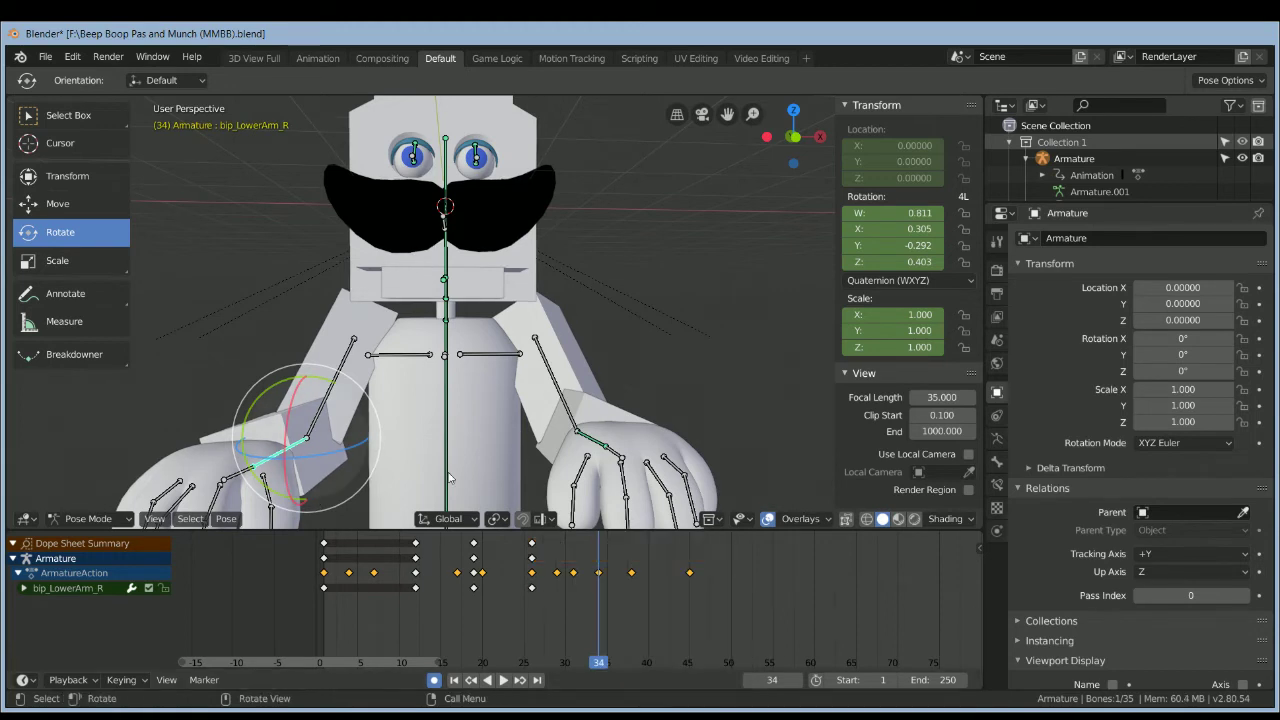
Select bip_LowerArm_L and delete its pasted keyframes after frame 26
click(592, 439)
right_click(557, 621)
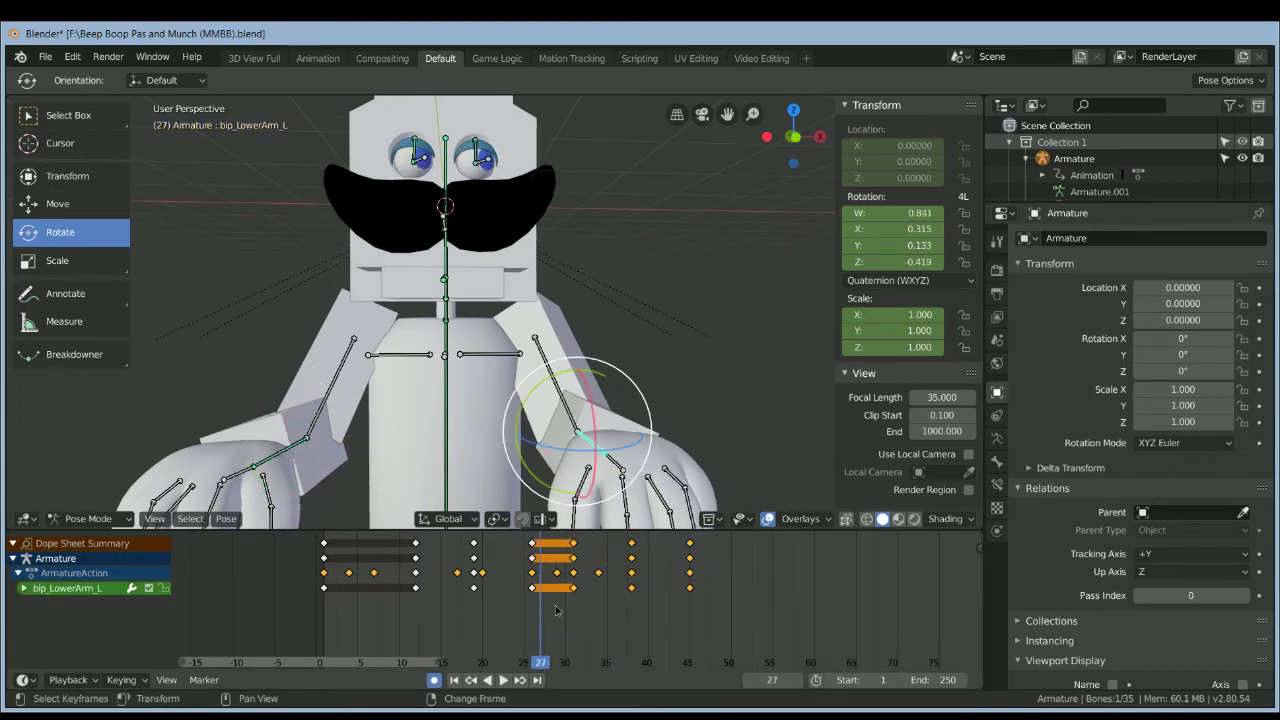
key(x)
click(626, 621)
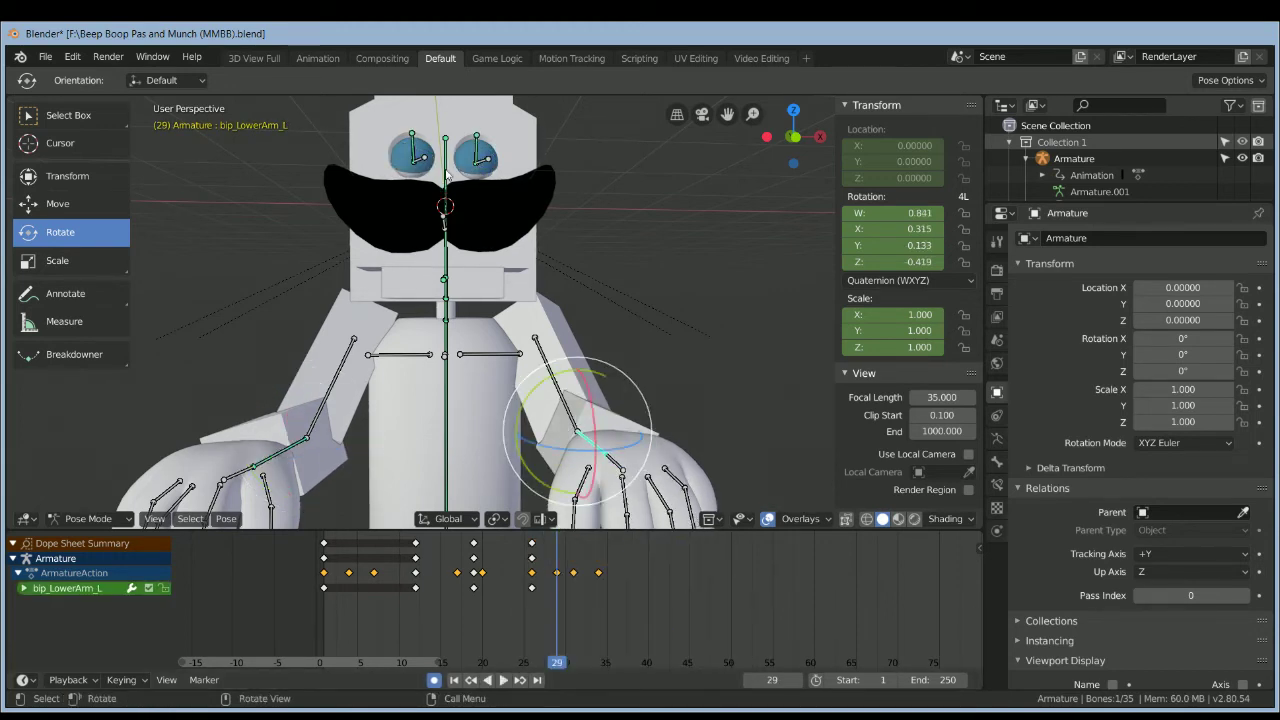
Select bip_Neck, try turning the head with a trackball rotation at frame 29, and undo the rotation
click(448, 170)
click(445, 314)
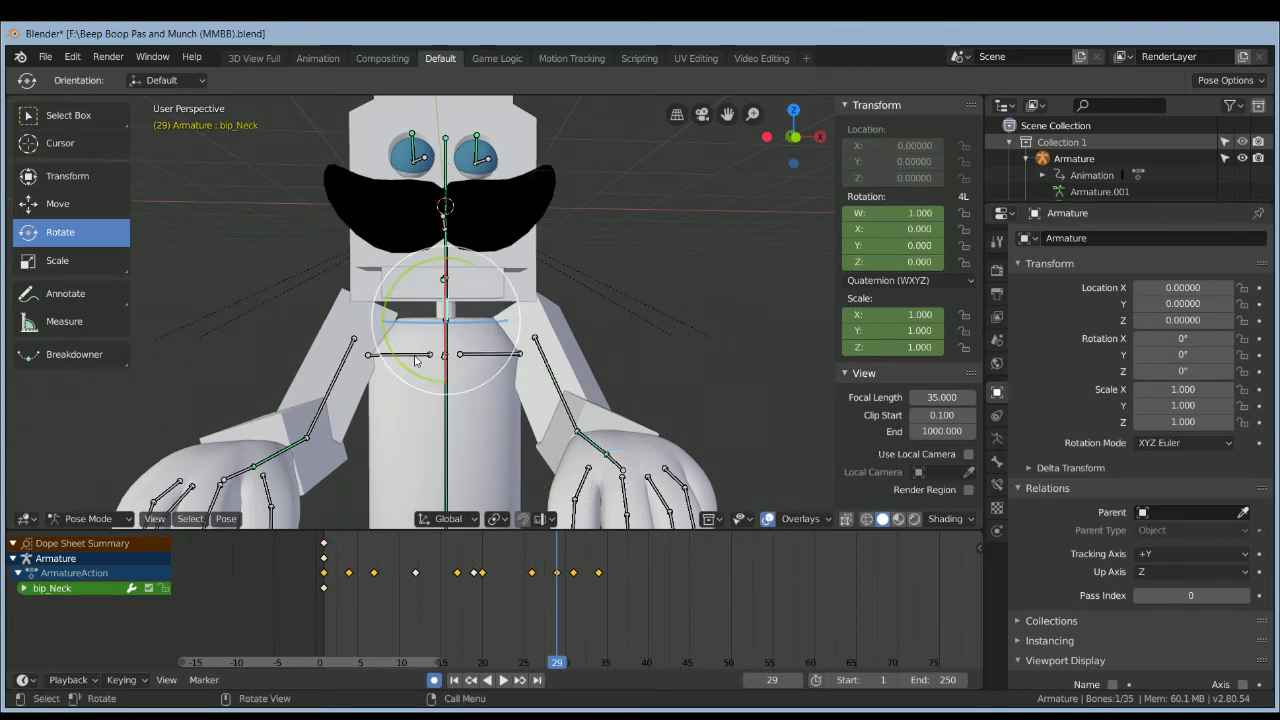
key(r)
key(r)
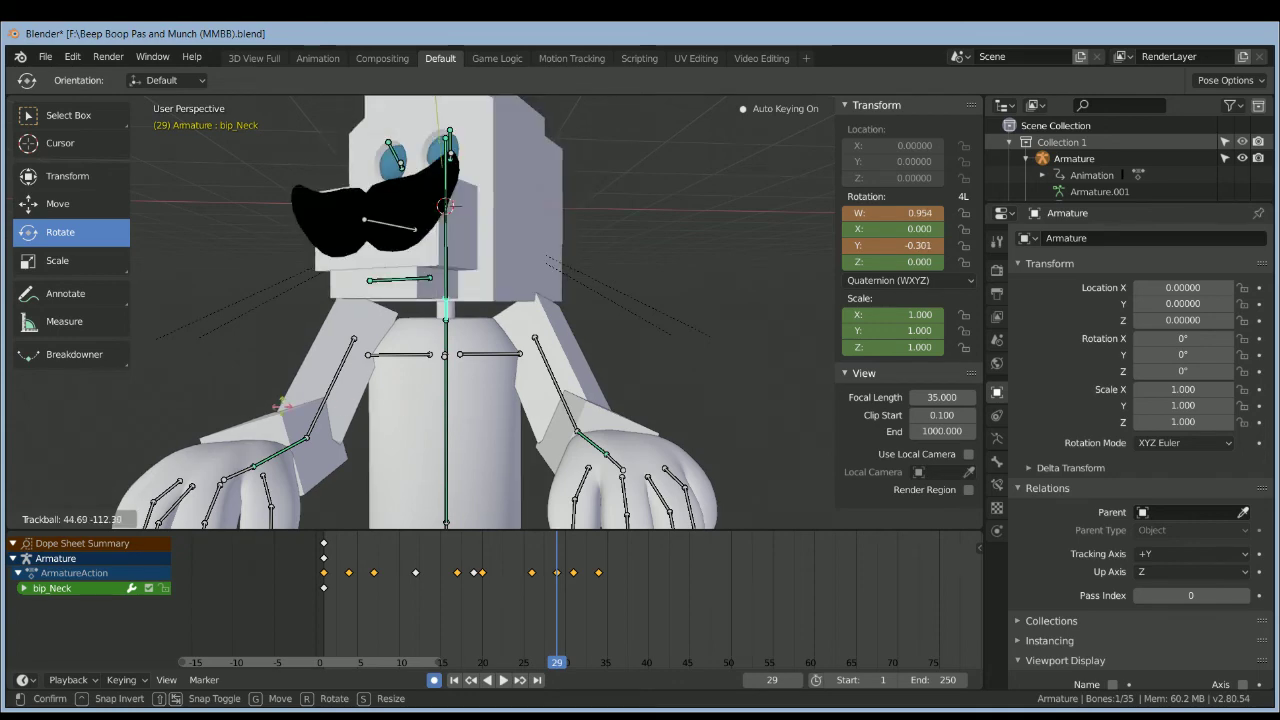
click(630, 452)
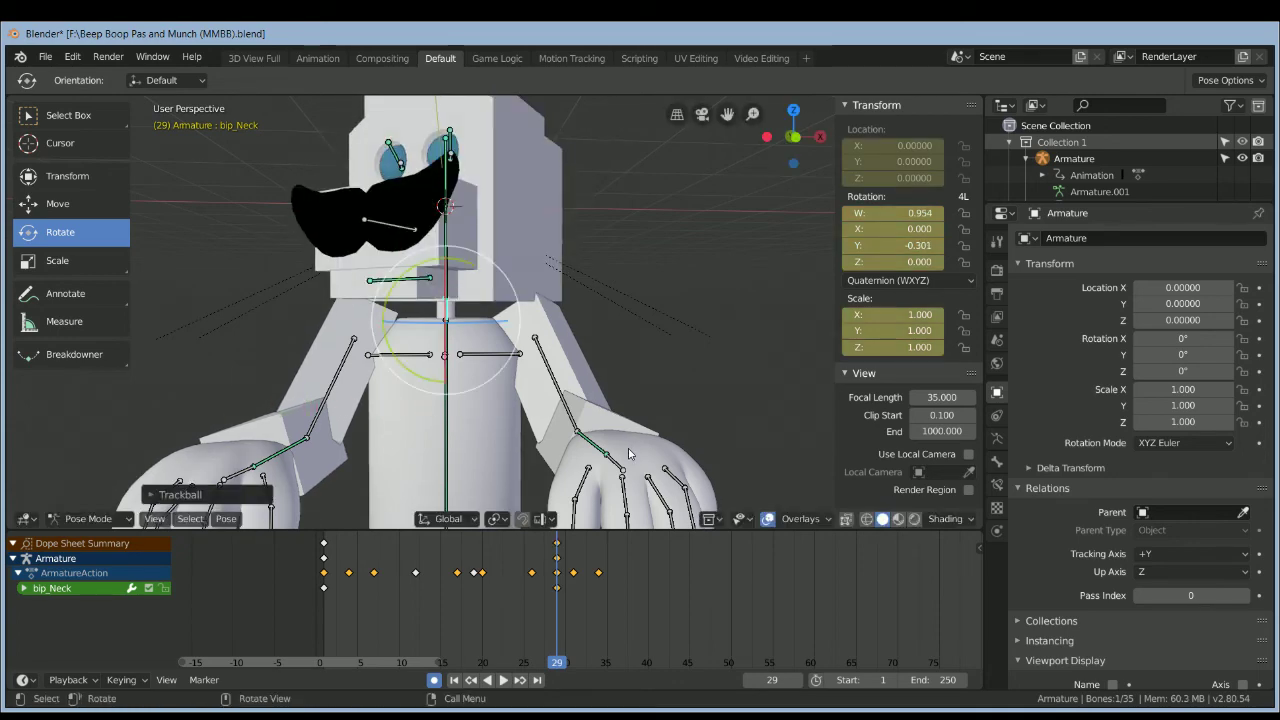
key(ctrl+z)
Play the animation and watch the character's head and eyes from an angled close-up
middle_drag(547, 395, 615, 510)
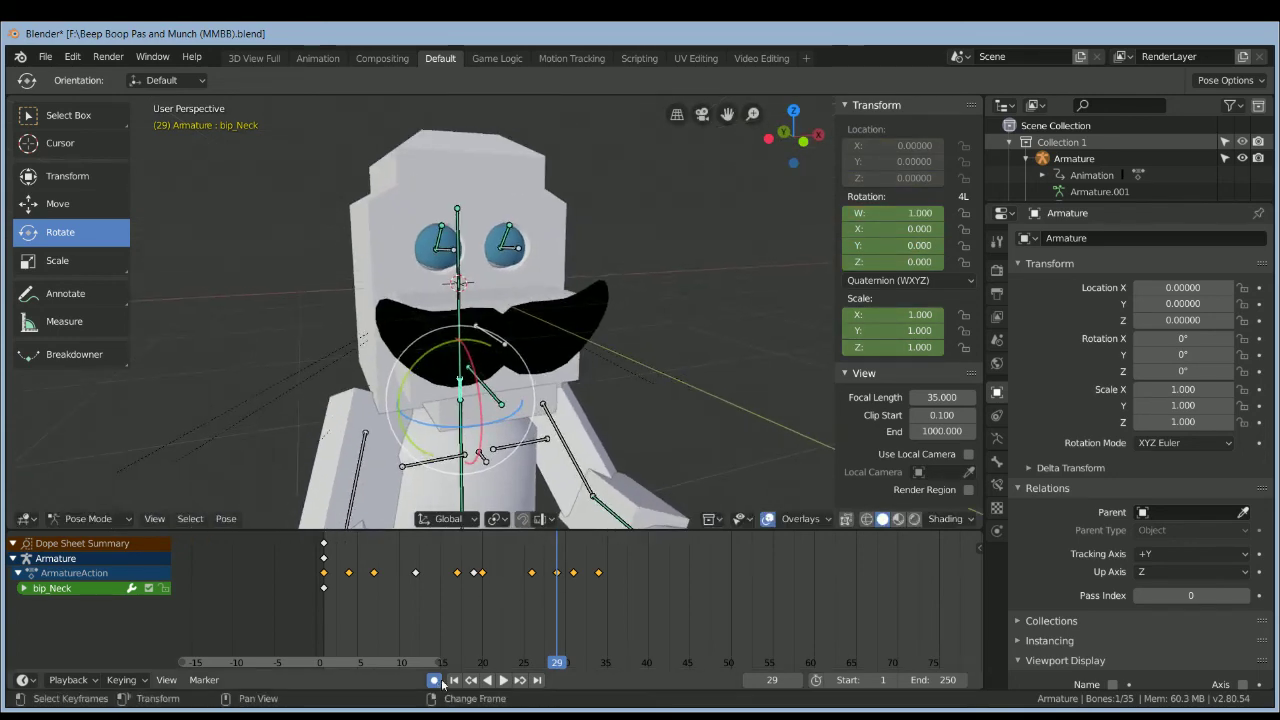
middle_drag(614, 381, 609, 348)
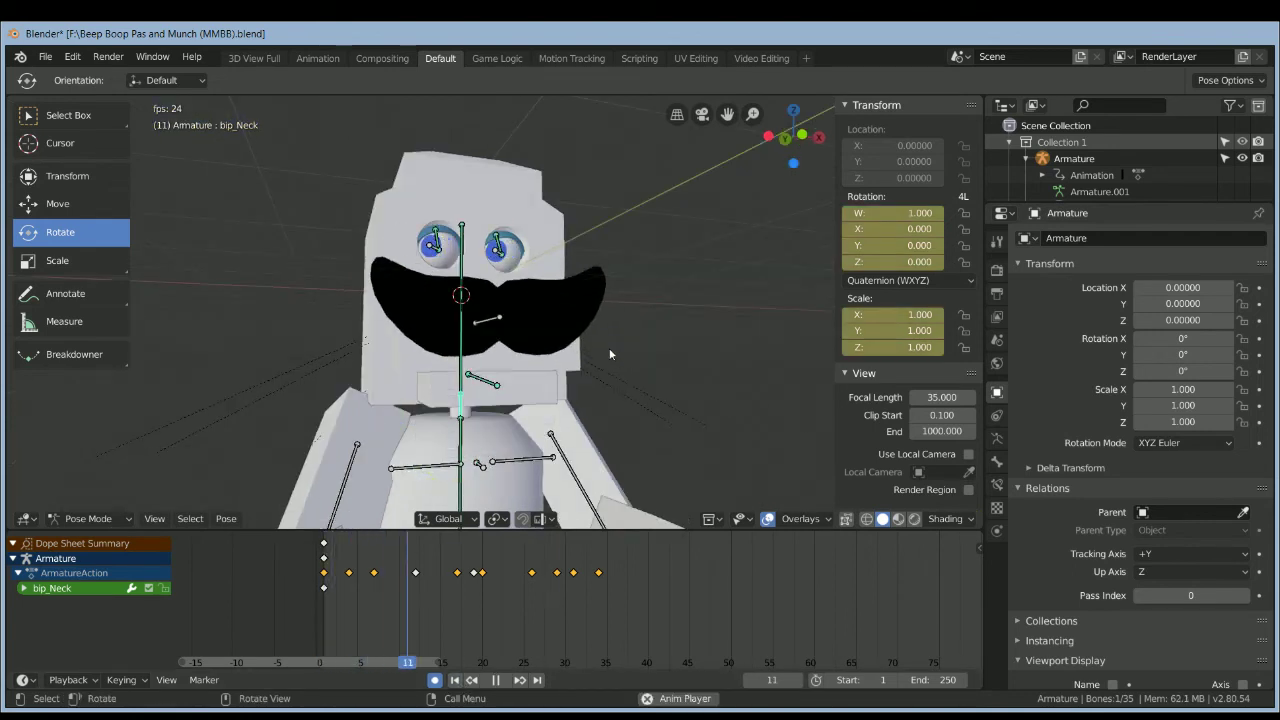